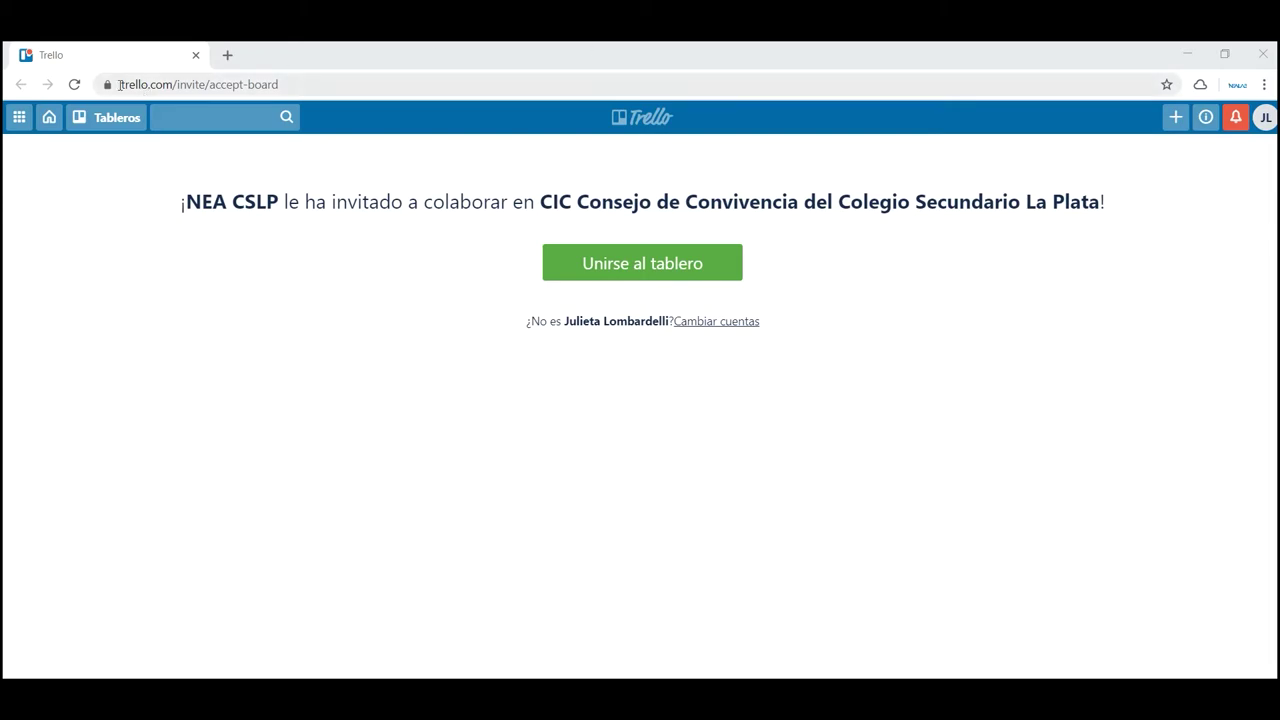
Step: Open the copied board invitation link in a new tab, join the CIC Consejo de Convivencia board and hide its side menu
left_click(227, 55)
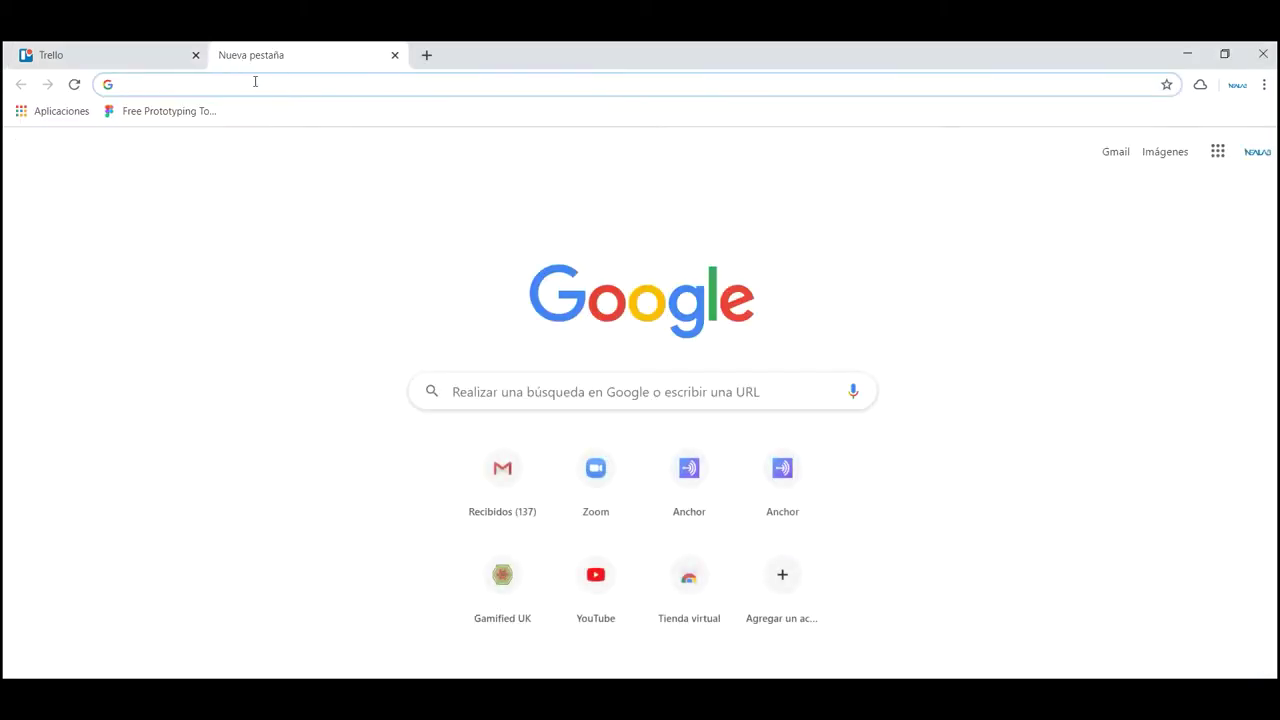
right_click(256, 82)
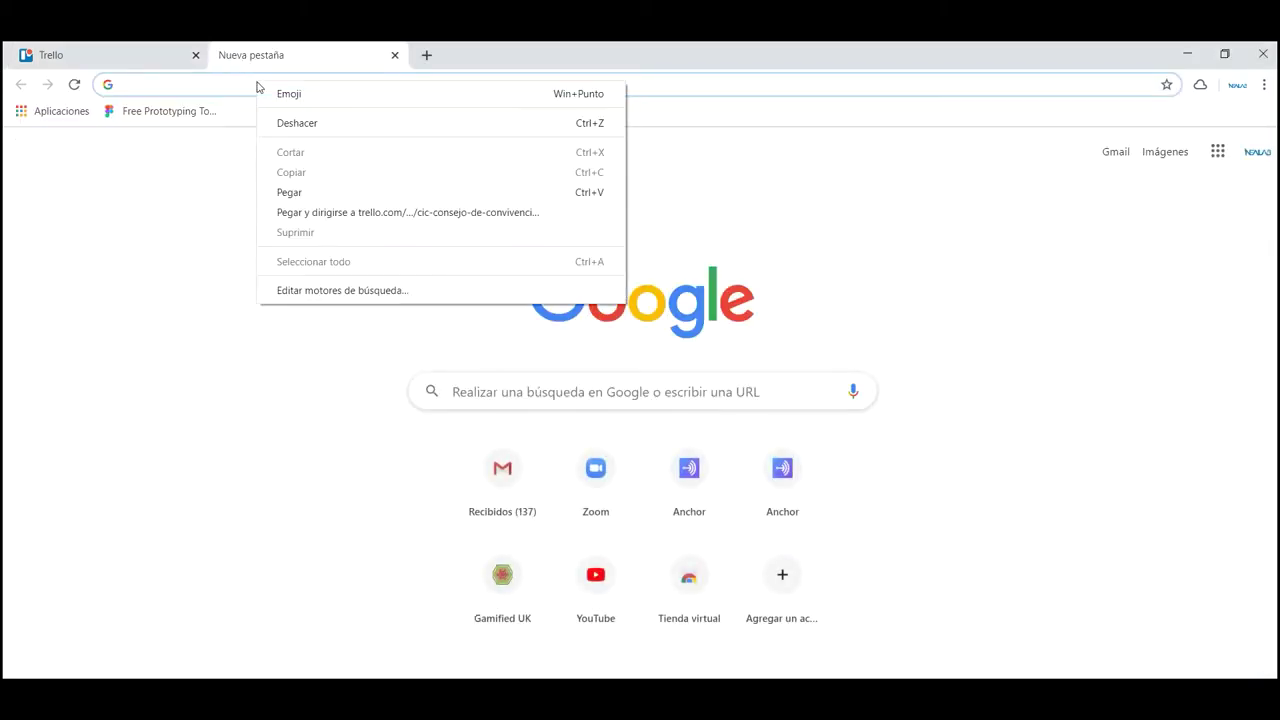
left_click(303, 194)
key("Return")
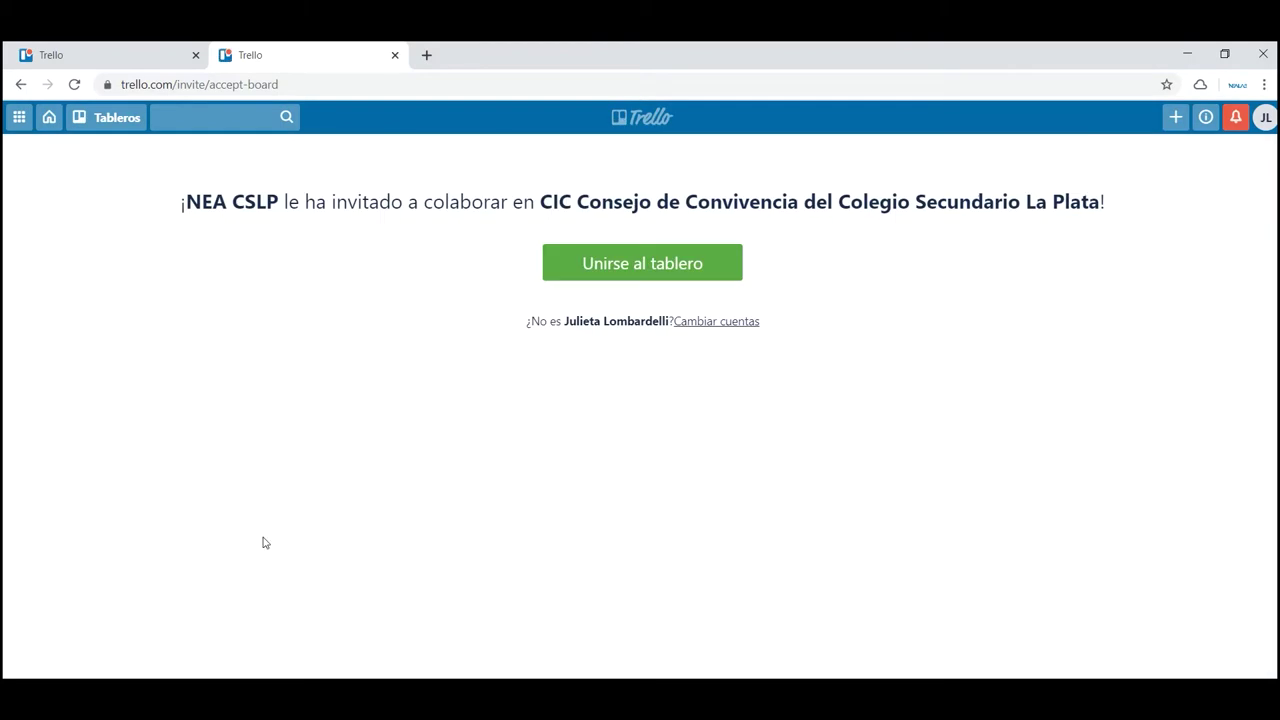
left_click(630, 270)
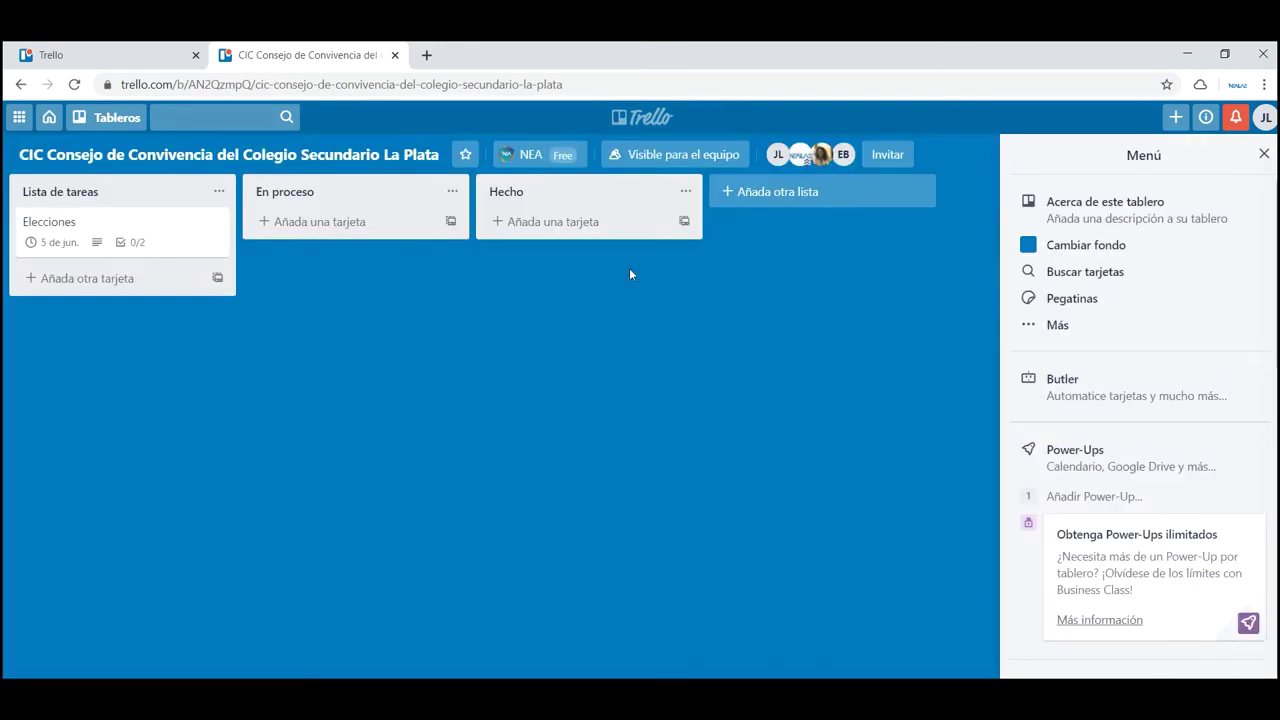
left_click(1264, 155)
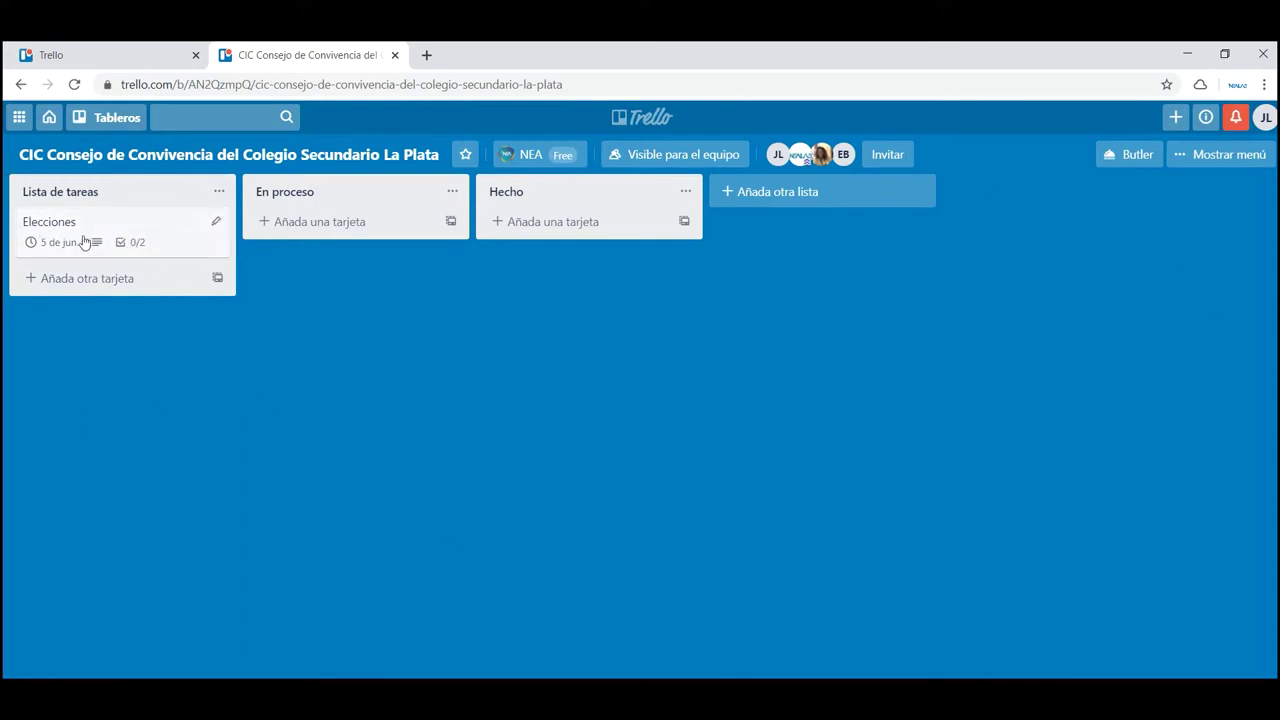
Step: Open the Elecciones card, view its description in edit mode and save it without changing the text
left_click(44, 225)
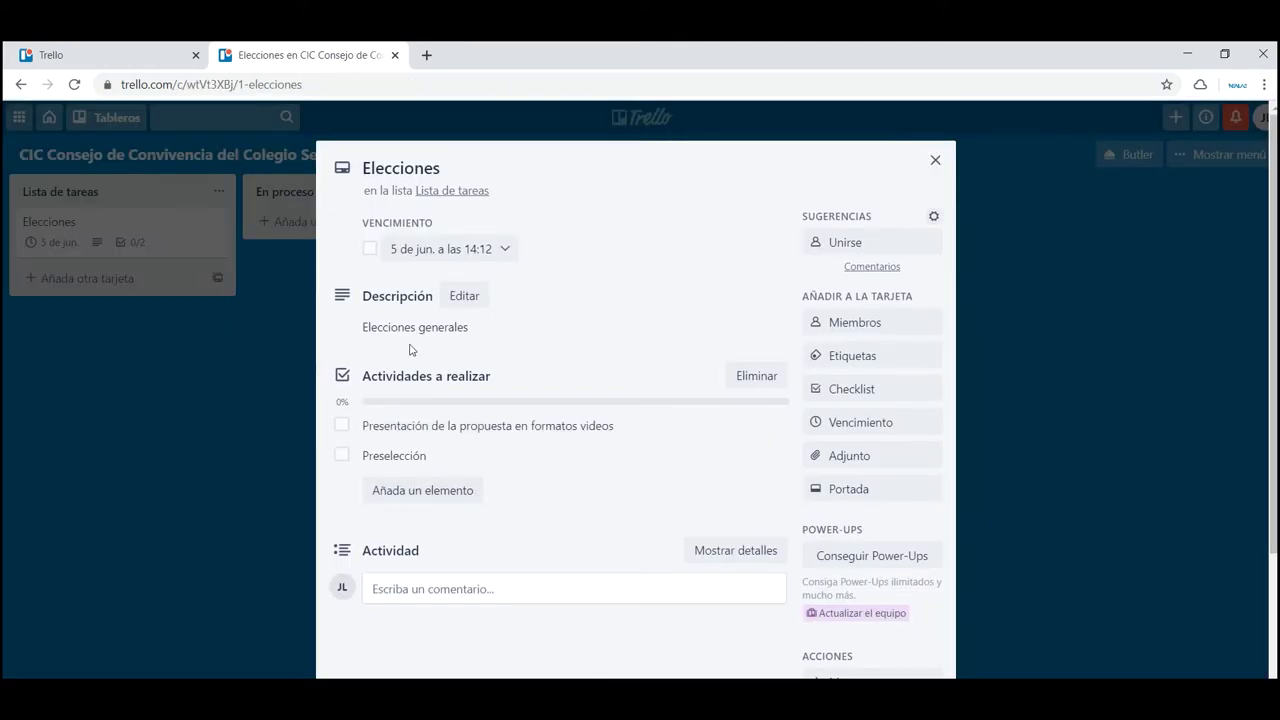
left_click(470, 300)
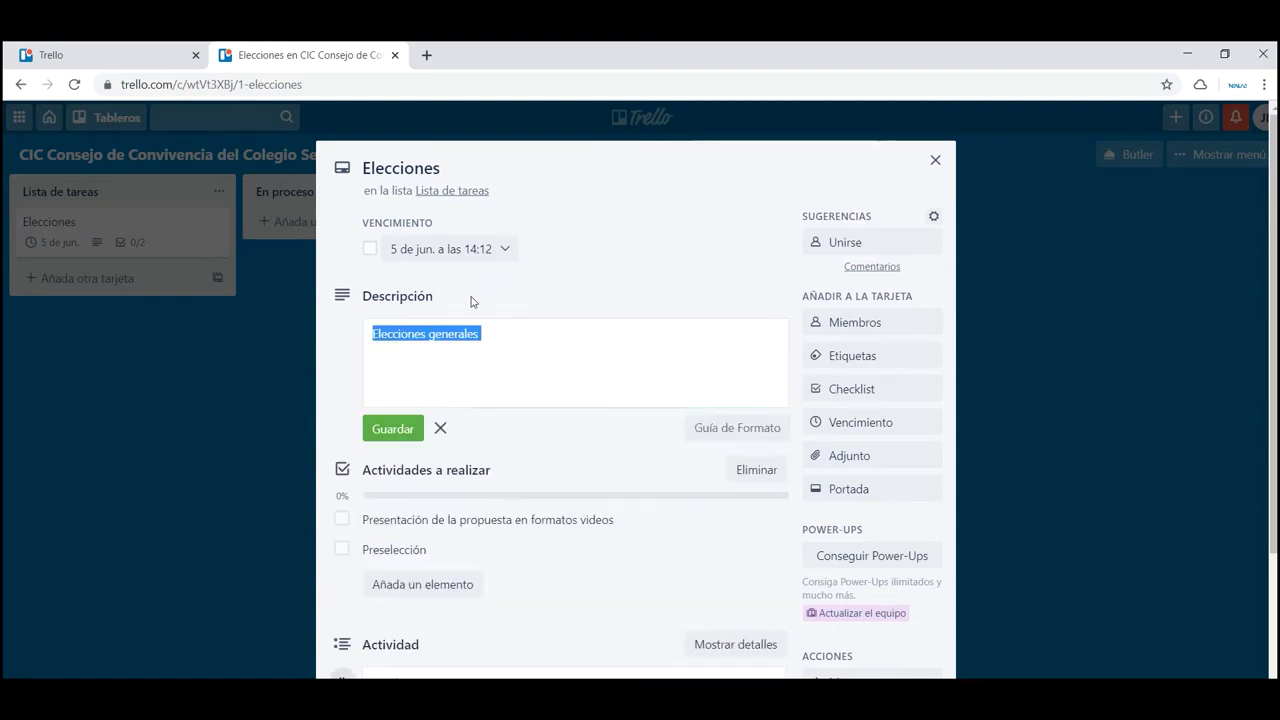
left_click(494, 341)
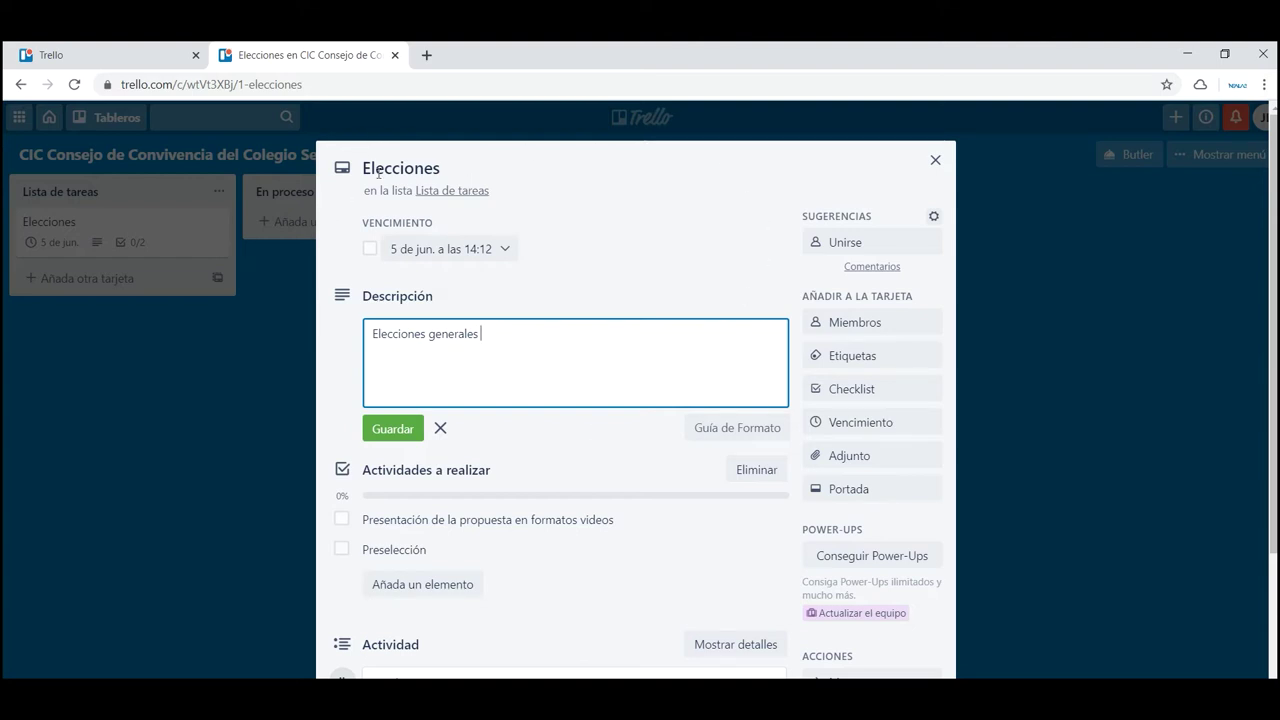
left_click(393, 432)
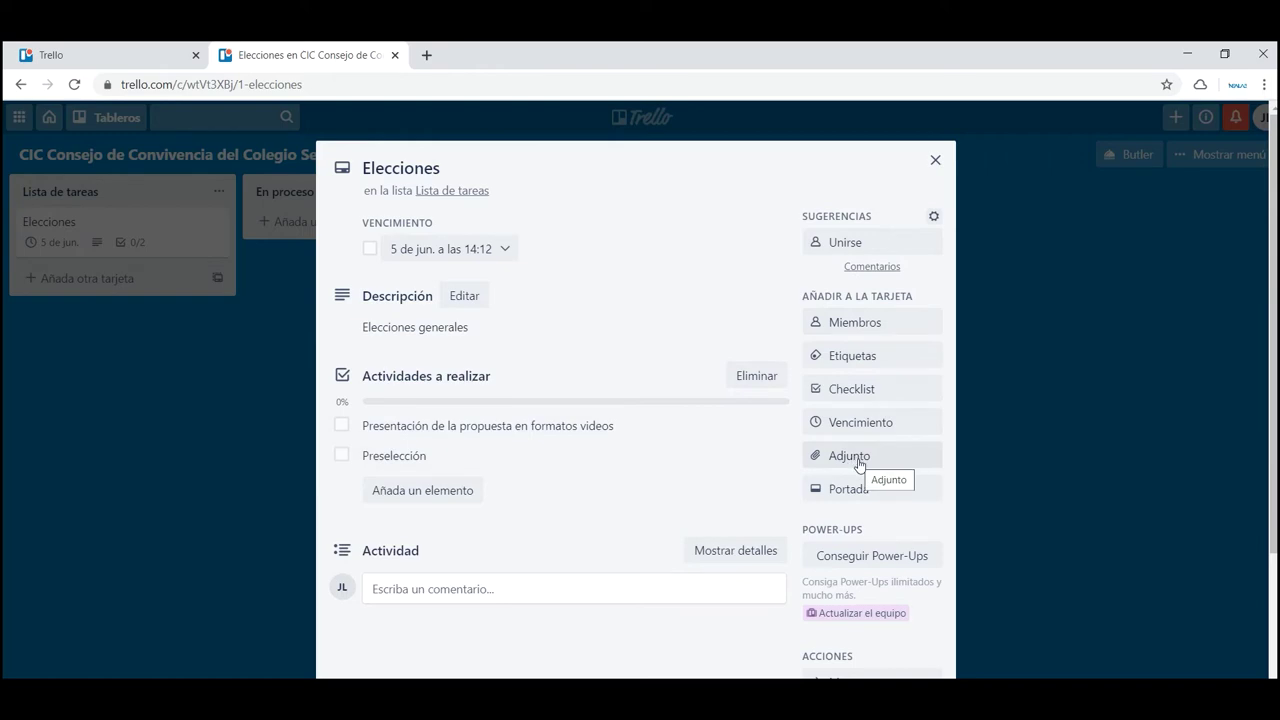
Step: Examine the sources available for adding an attachment to the Elecciones card, then close the attachment options
scroll(860, 462, "up", 5)
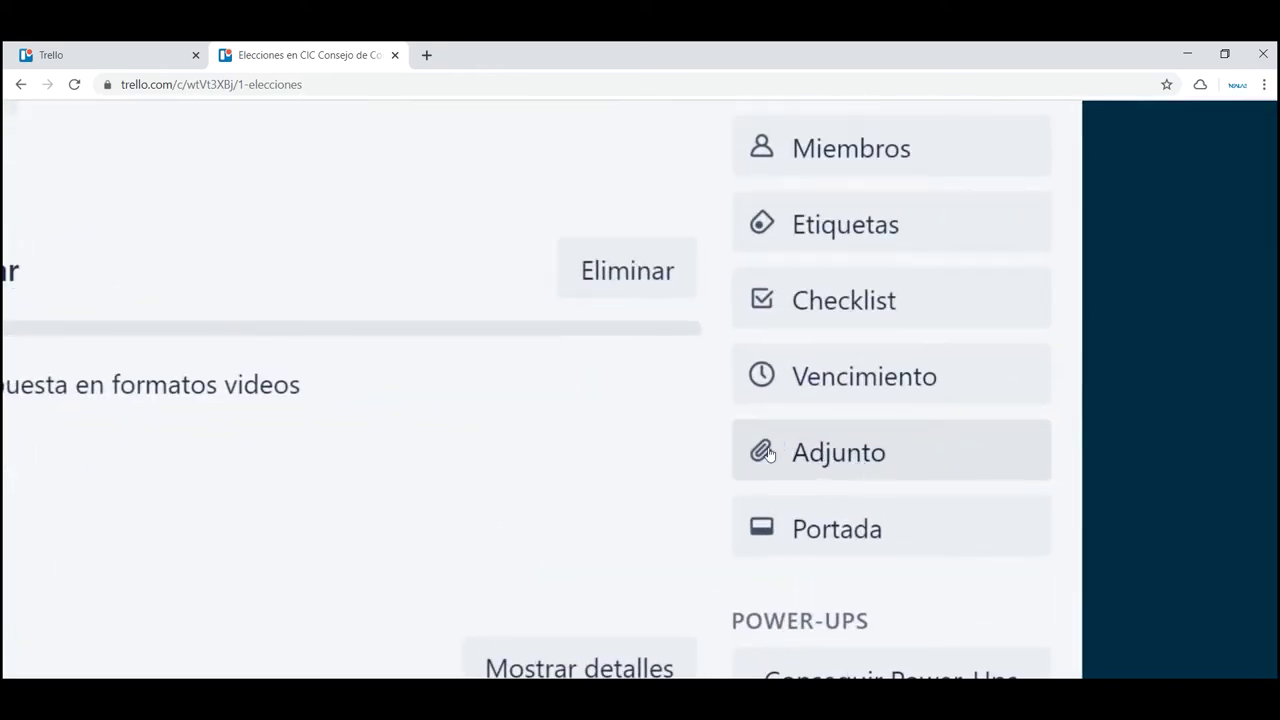
scroll(842, 455, "down", 5)
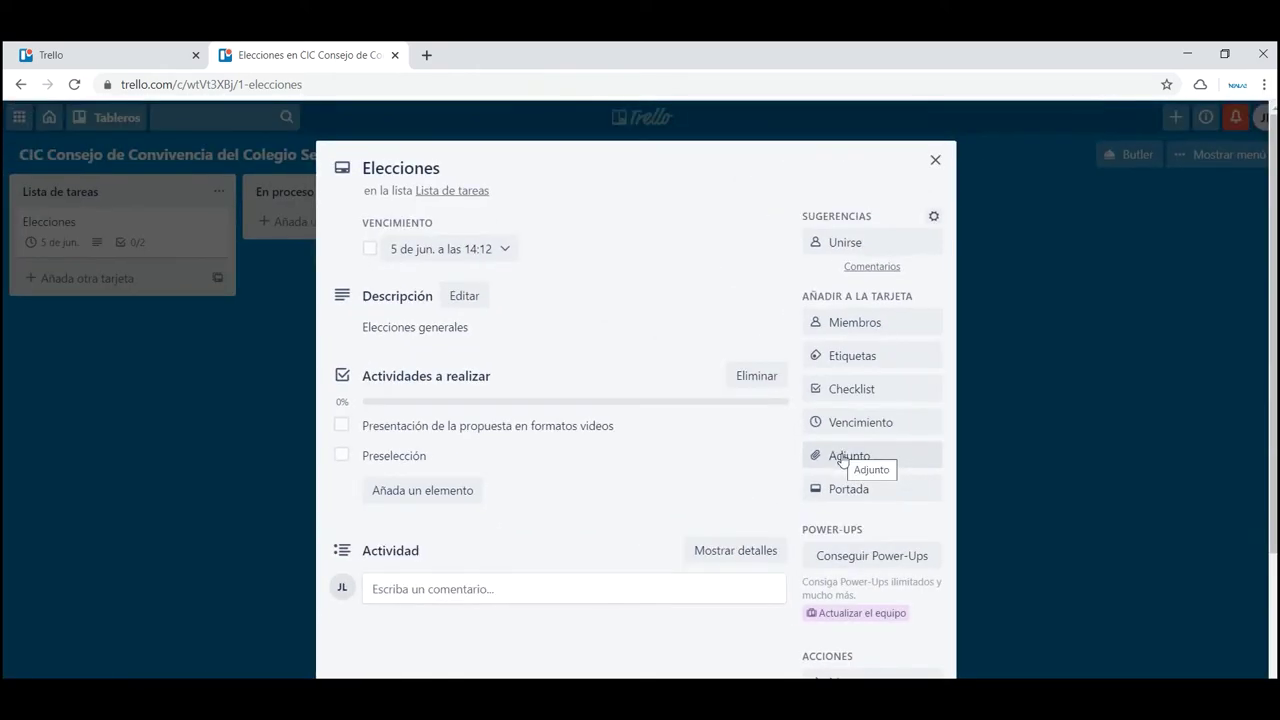
left_click(842, 457)
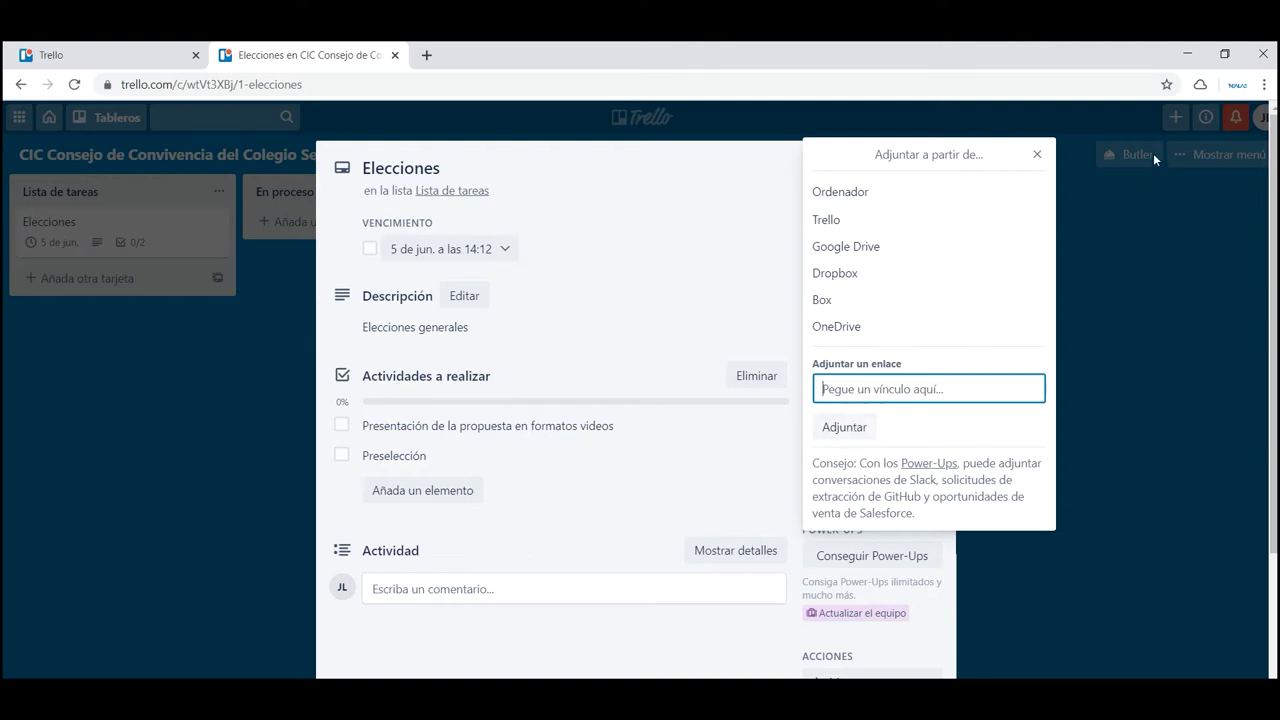
left_click(1044, 160)
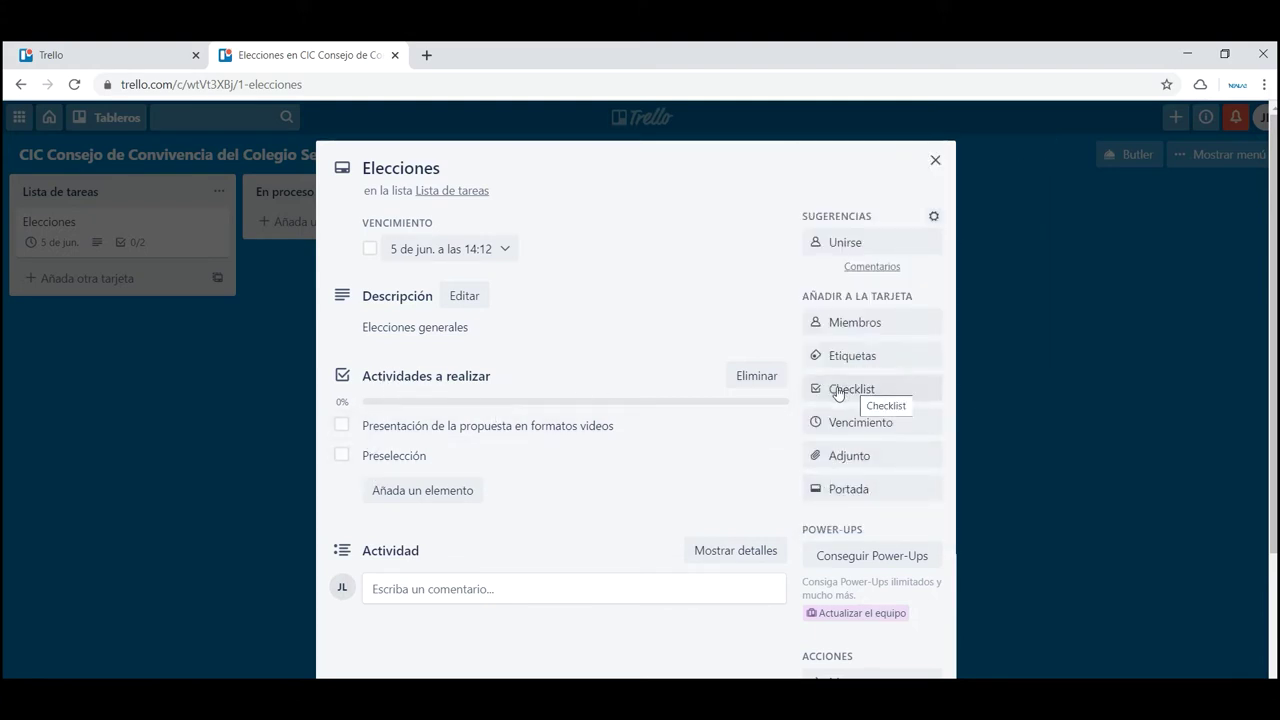
Step: Examine the options for adding a checklist to the Elecciones card and close them without adding one
scroll(838, 392, "up", 5)
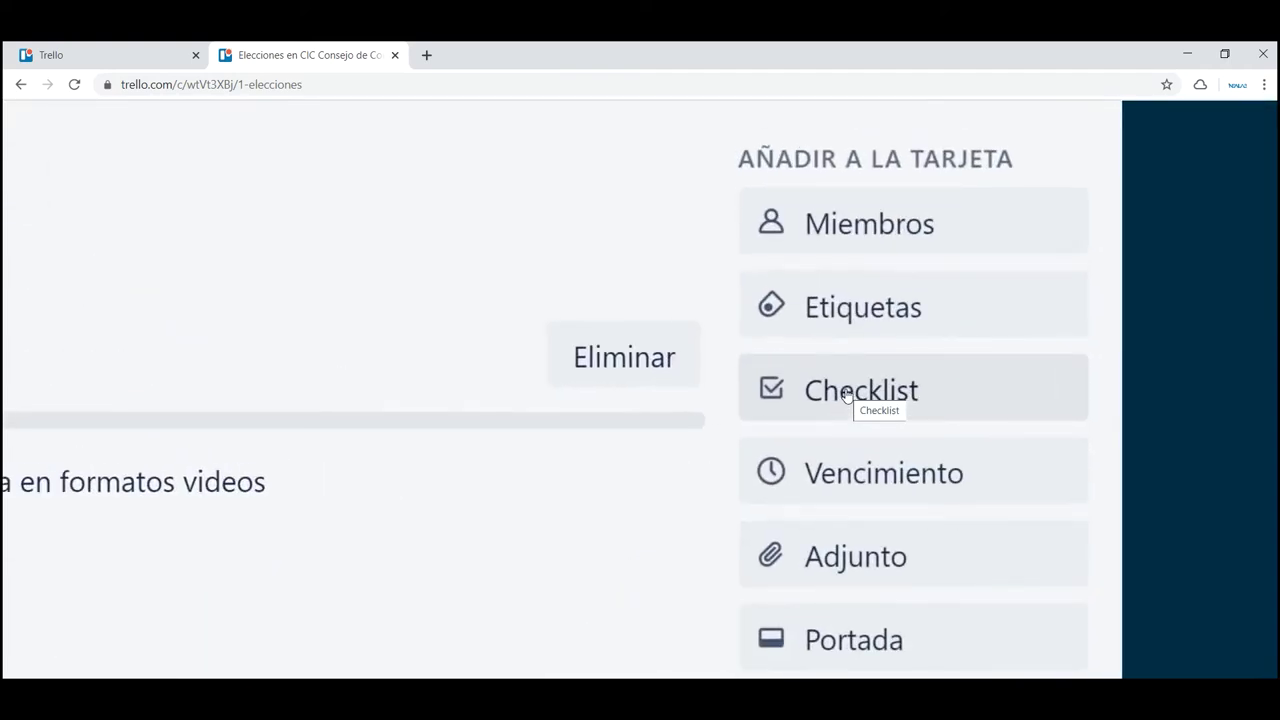
scroll(845, 395, "left", 1)
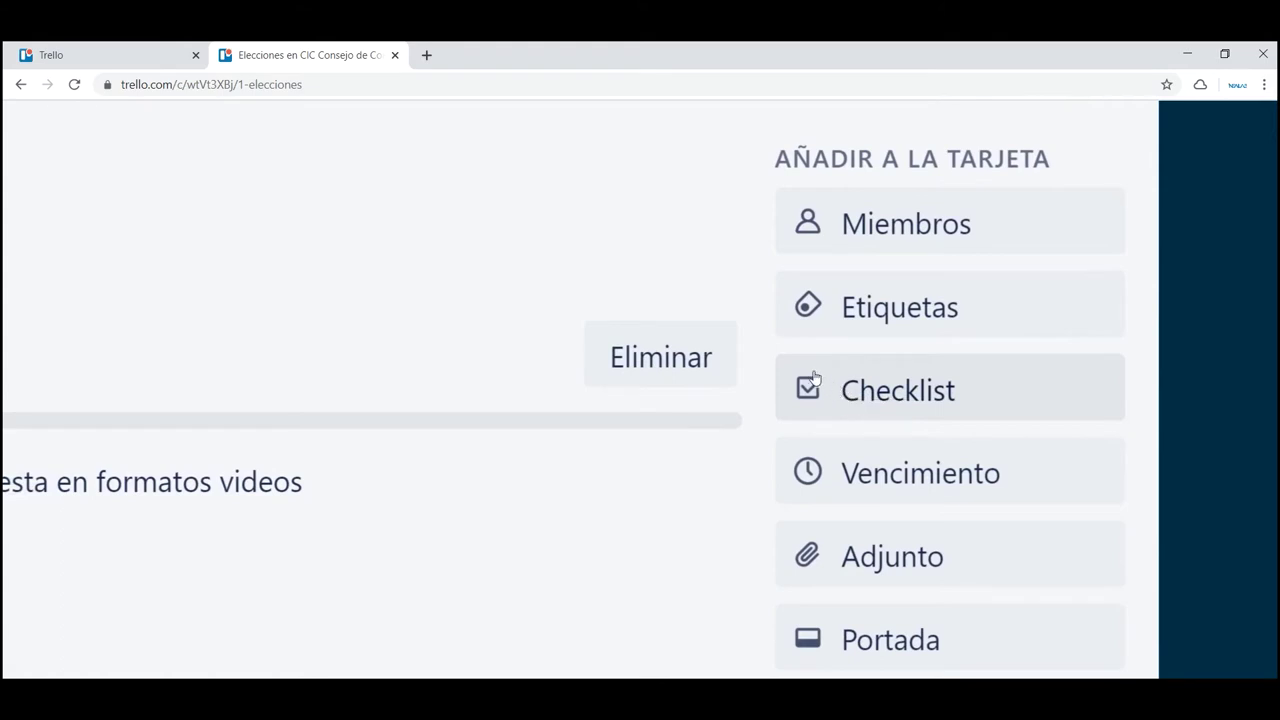
scroll(878, 403, "down", 5)
right_click(879, 398)
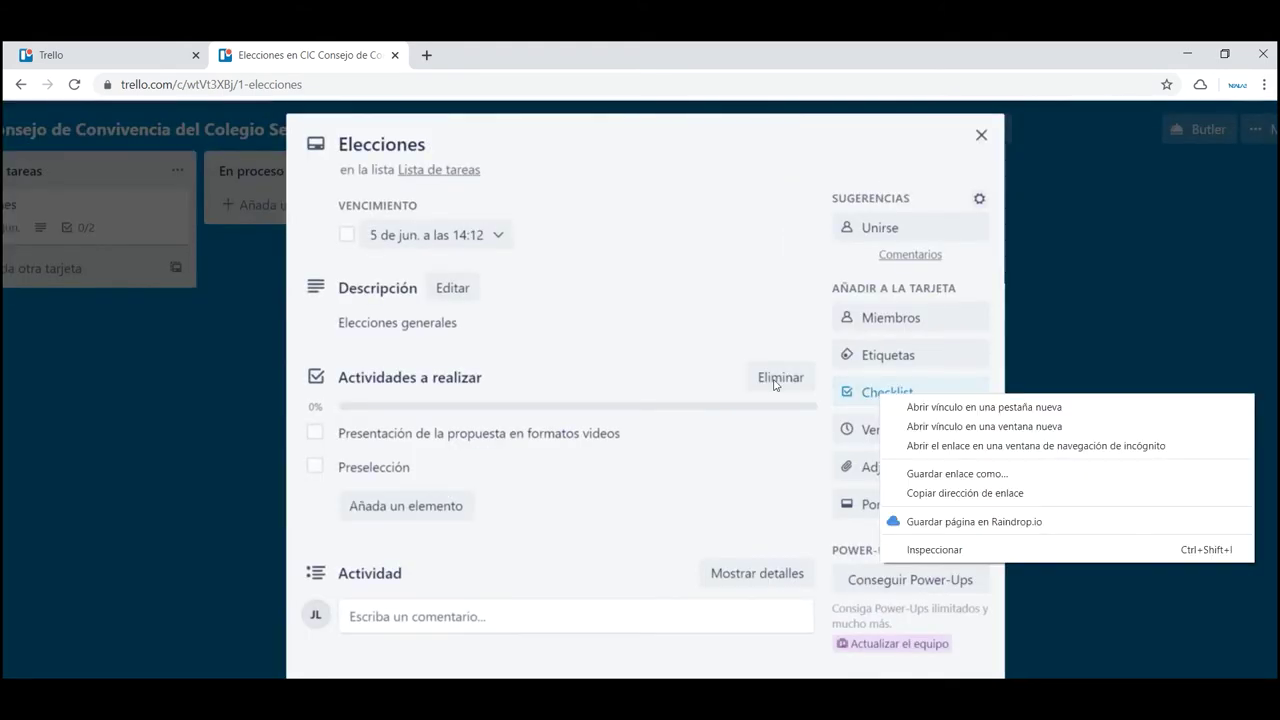
key("Escape")
left_click(873, 395)
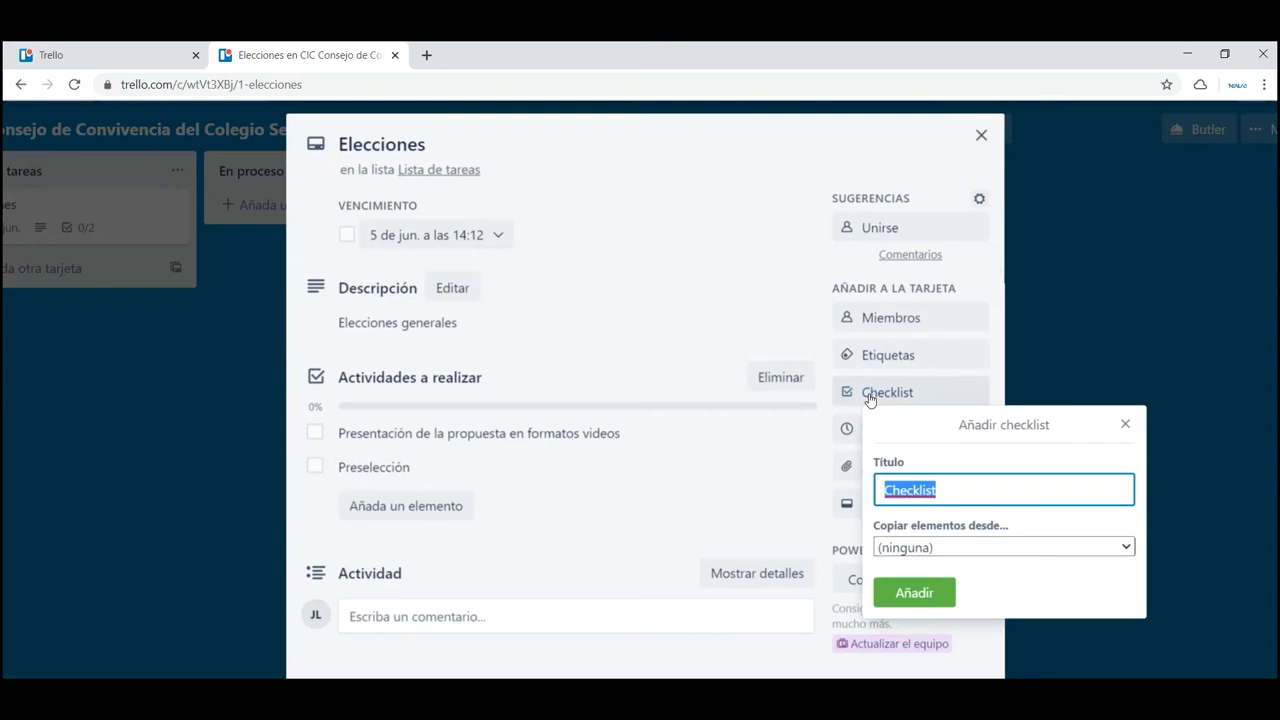
left_click(1123, 425)
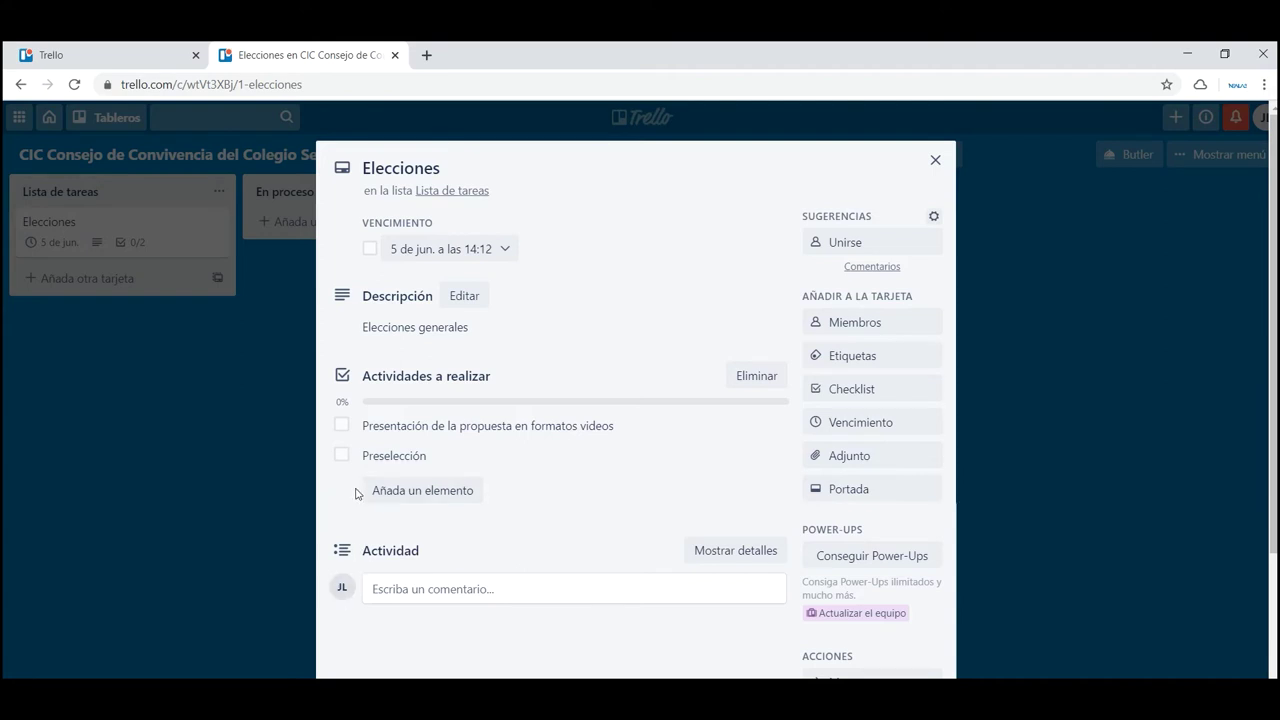
Step: View the new-item entry of the Actividades a realizar checklist and dismiss it without adding anything
right_click(412, 504)
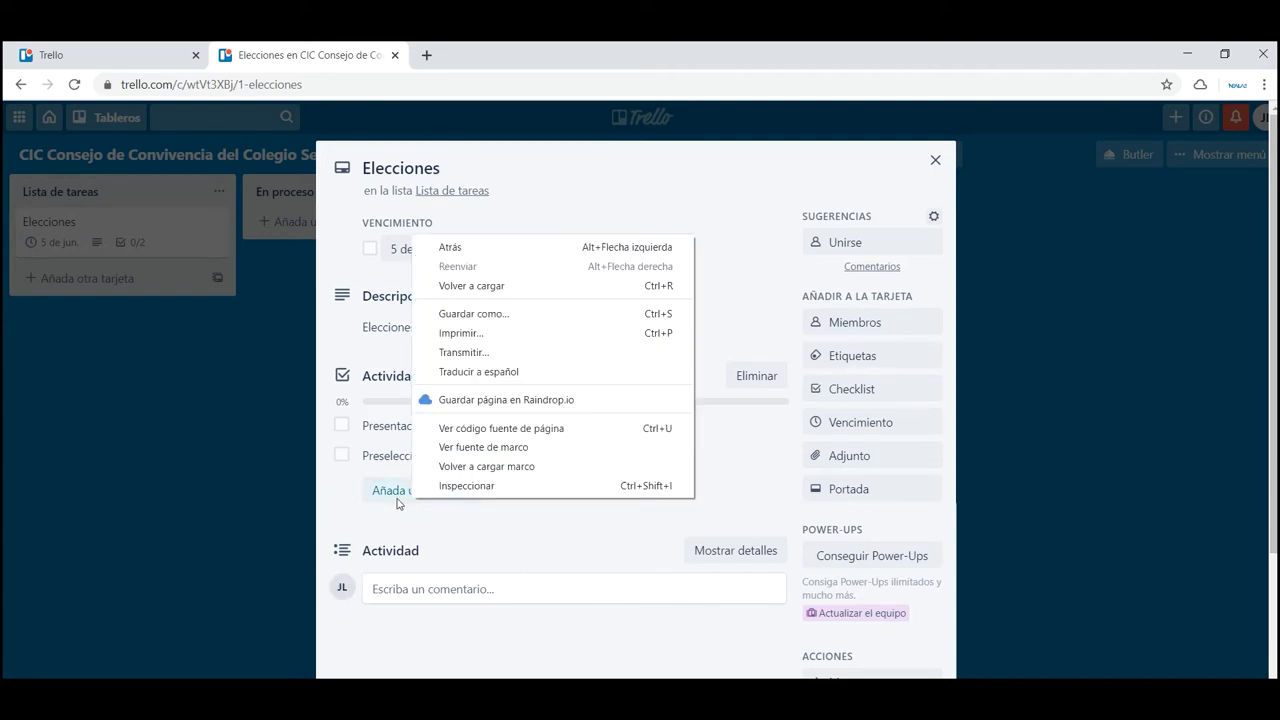
left_click(402, 502)
left_click(404, 497)
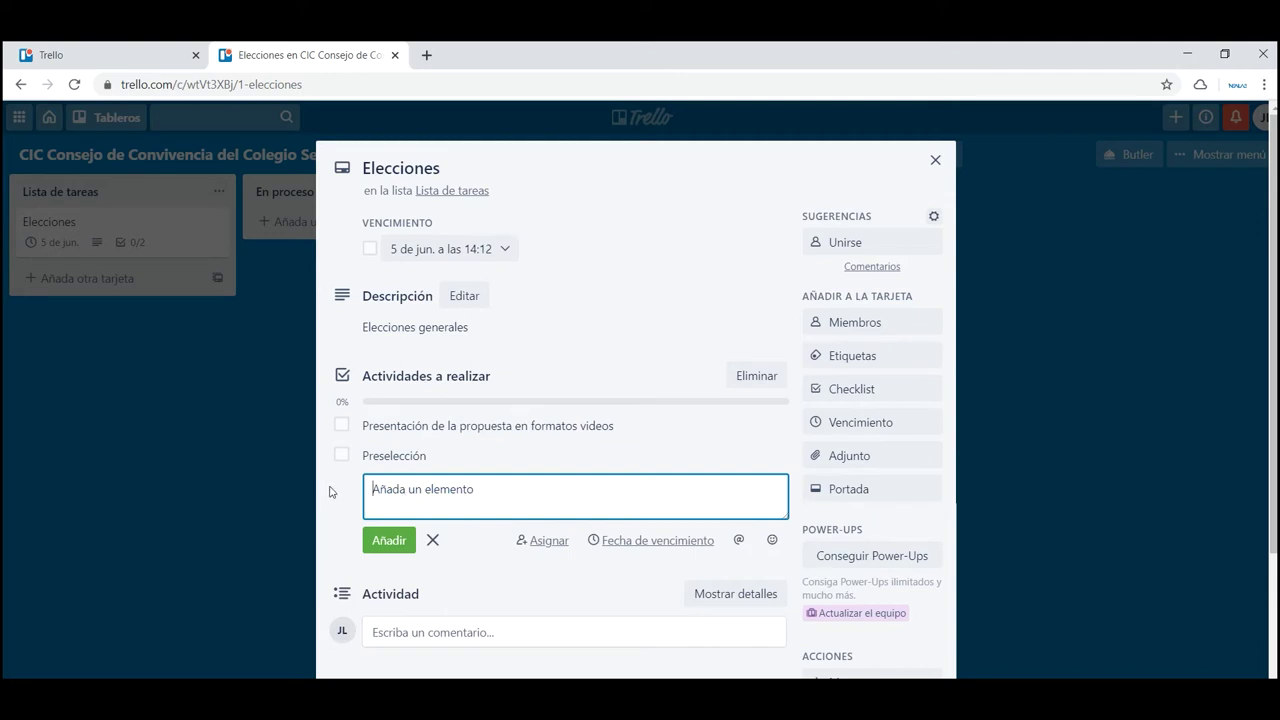
left_click(456, 586)
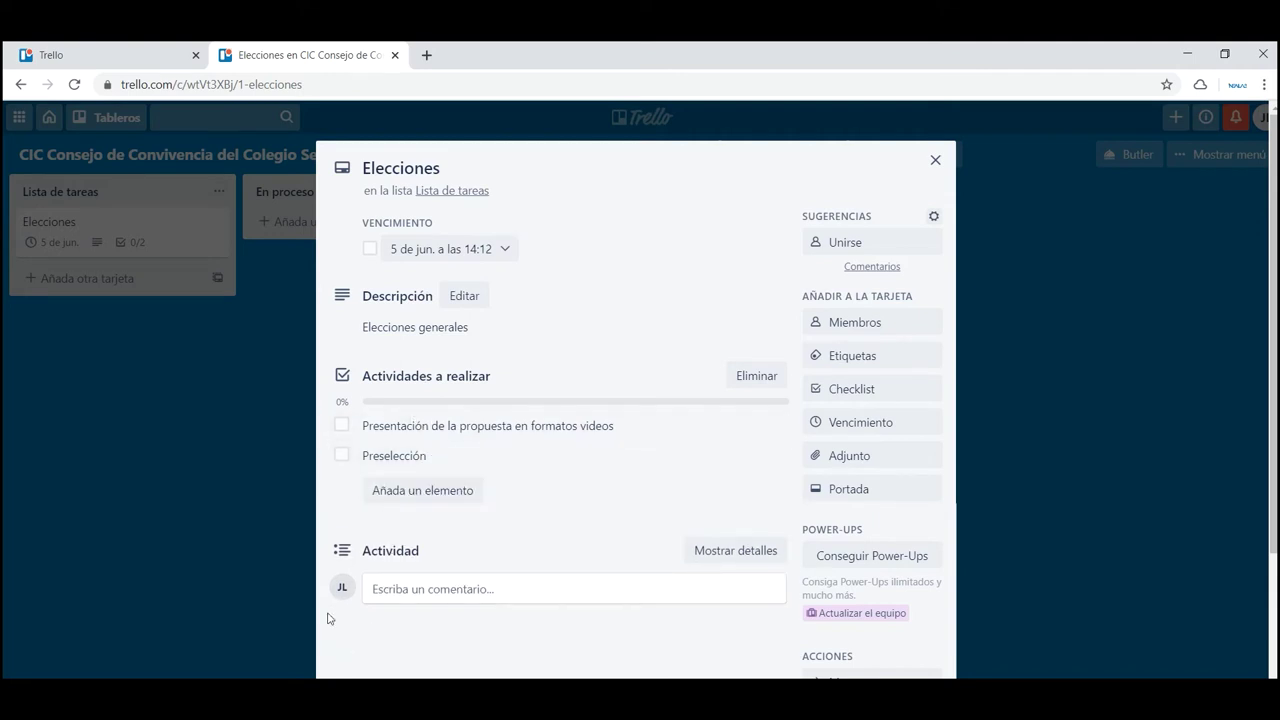
Step: Mark the checklist items Presentación de la propuesta en formatos videos and Preselección as completed and close the card
left_click(341, 430)
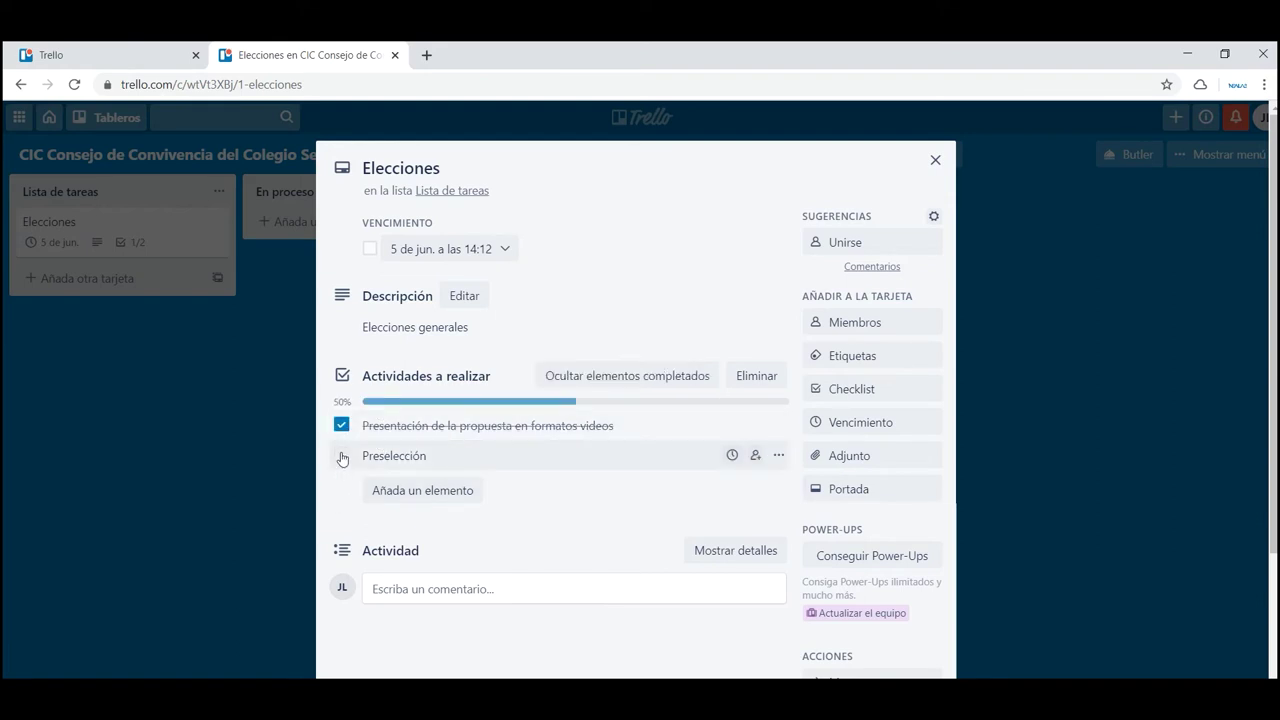
left_click(341, 455)
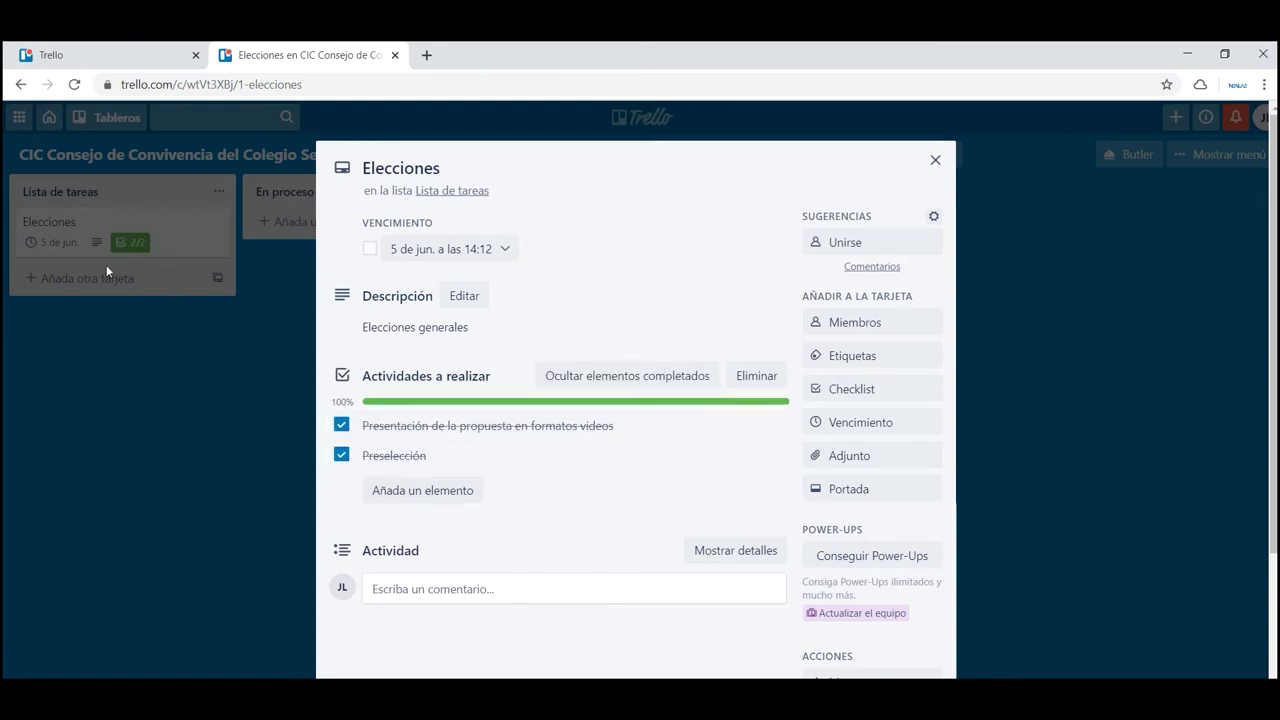
left_click(935, 162)
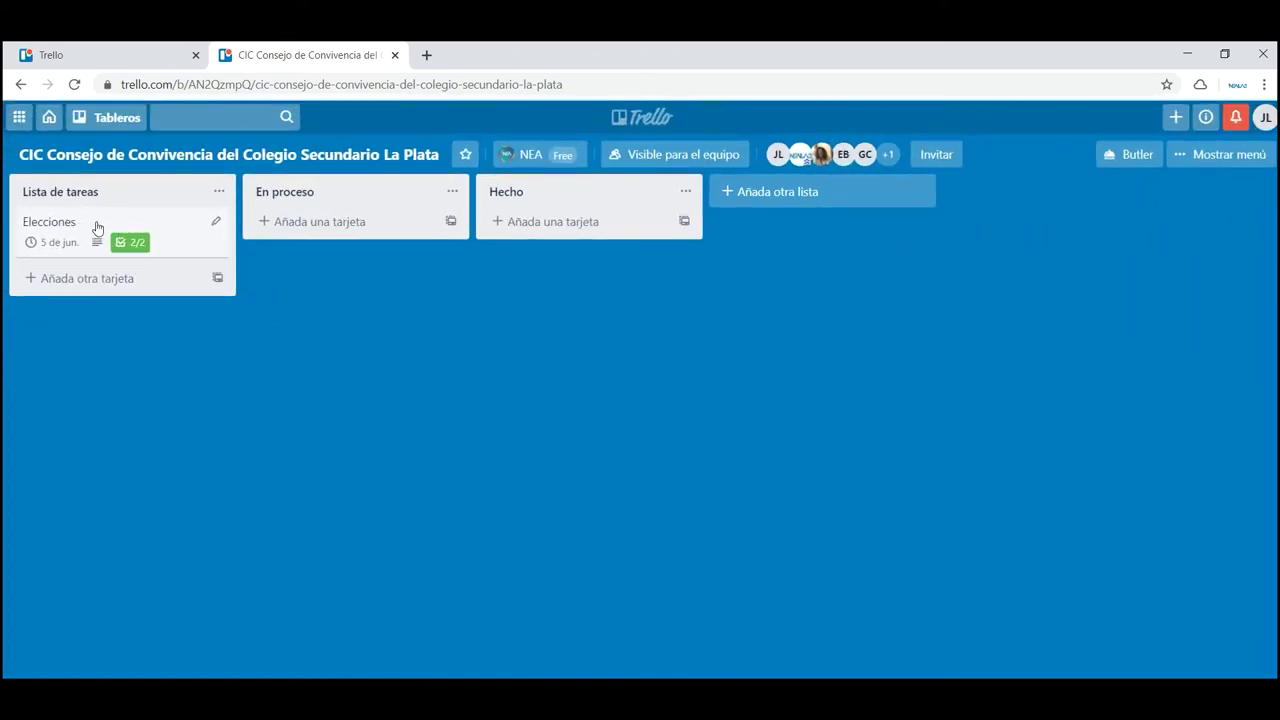
Step: Move the Elecciones card to the En proceso list and back to Lista de tareas, two times
left_click_drag(91, 223, 325, 230)
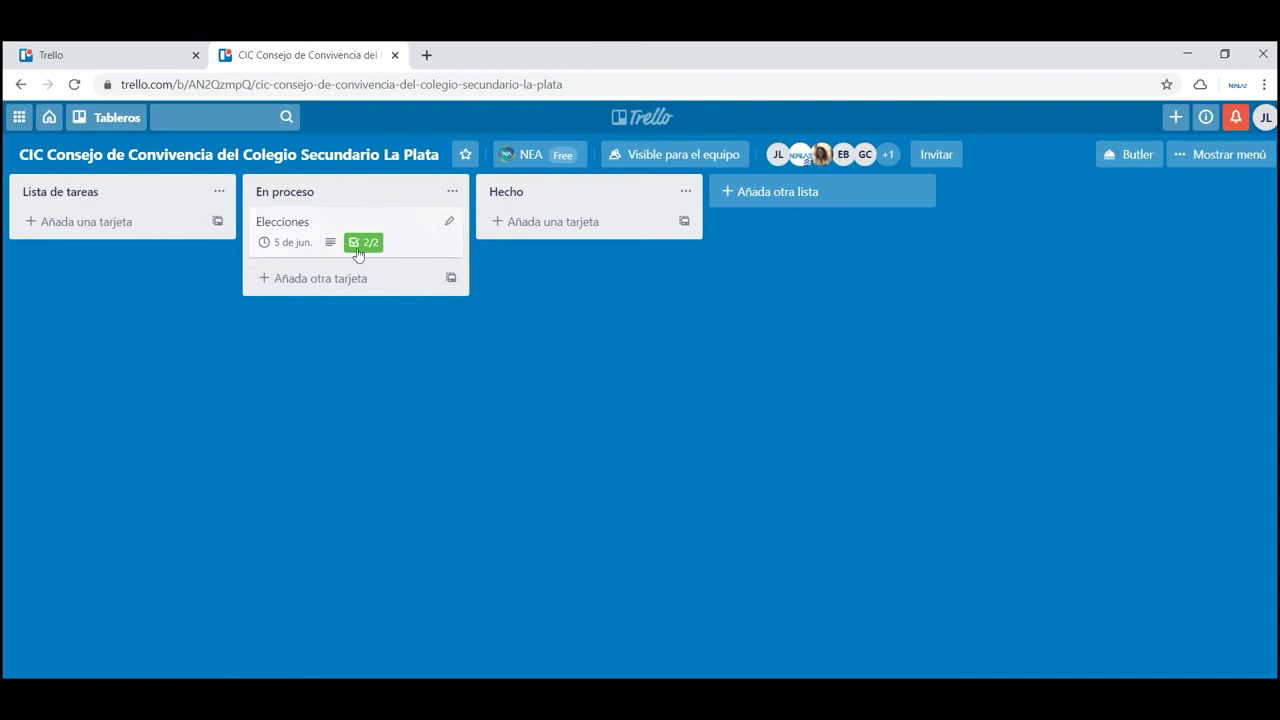
left_click_drag(318, 224, 109, 222)
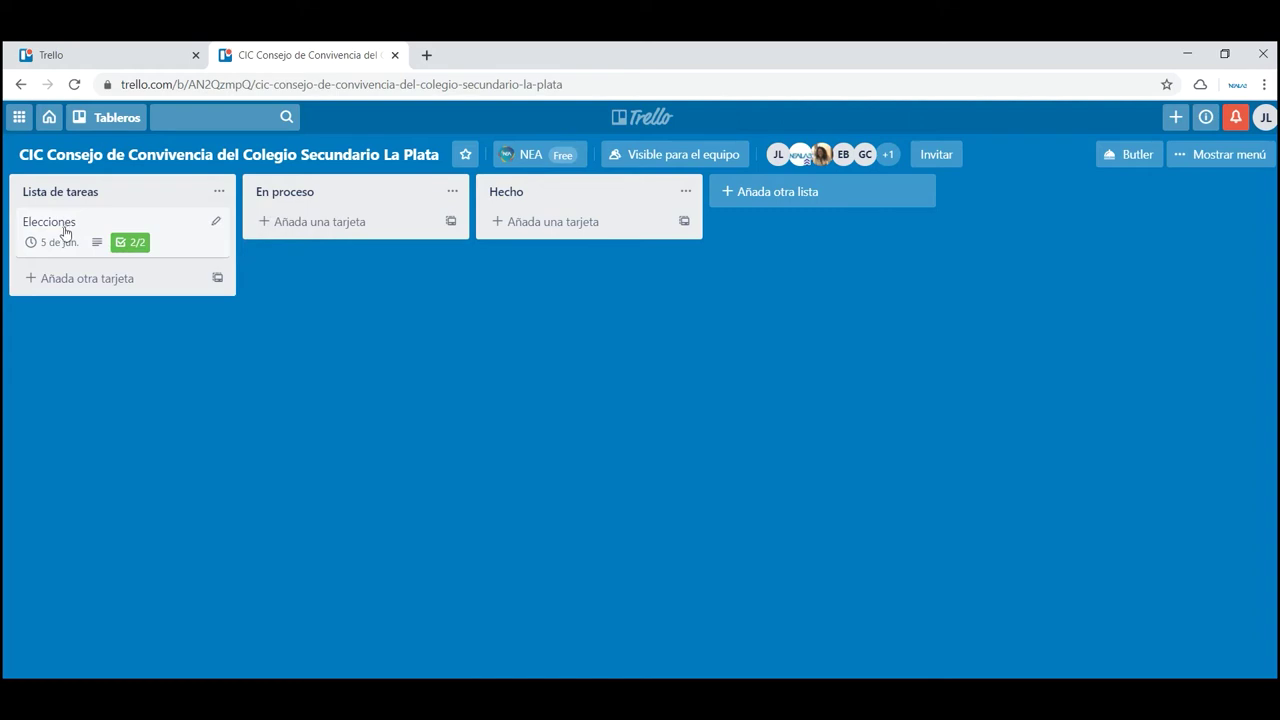
left_click_drag(63, 232, 291, 220)
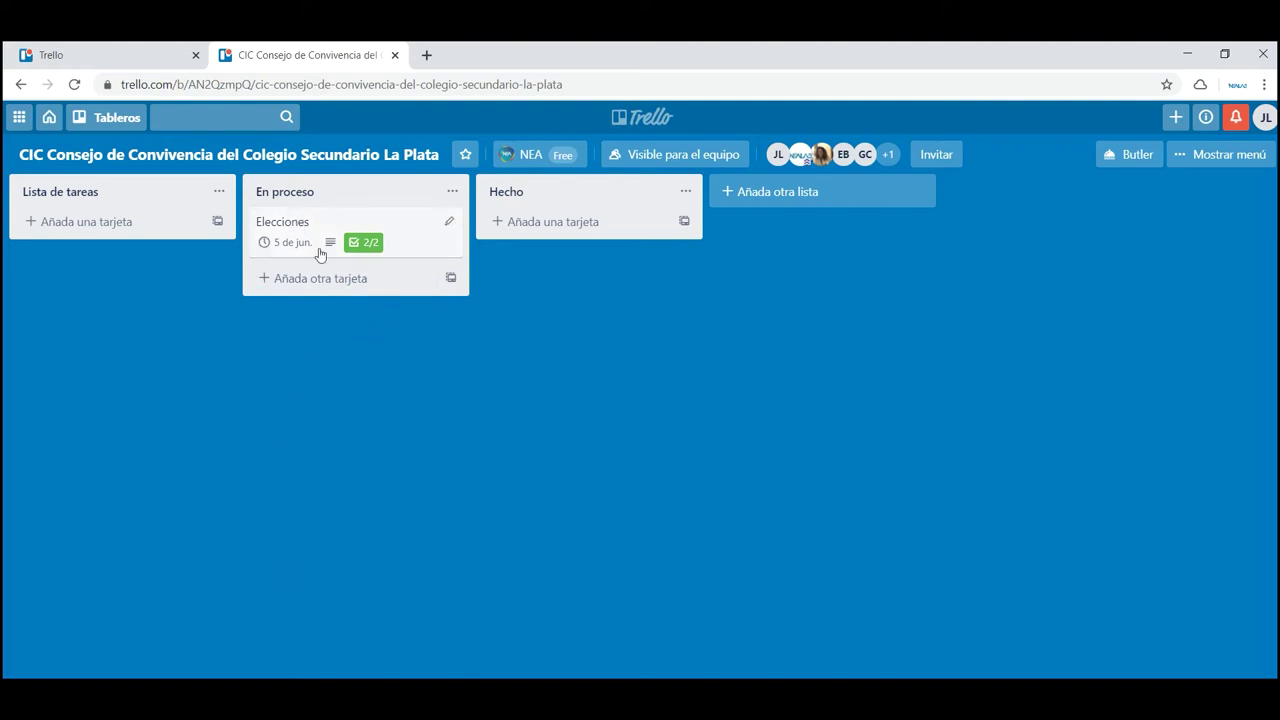
left_click_drag(290, 232, 22, 229)
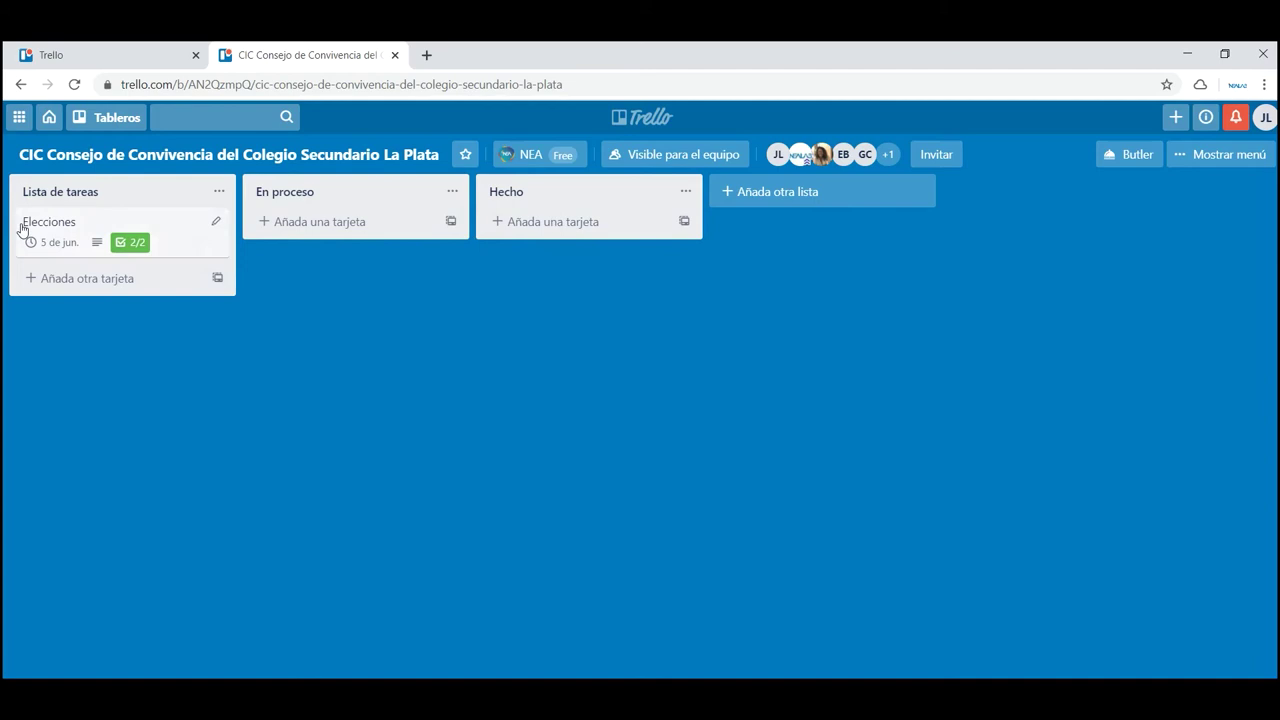
Step: Mark both Actividades a realizar items of the Elecciones card as not completed and close the card
left_click(86, 241)
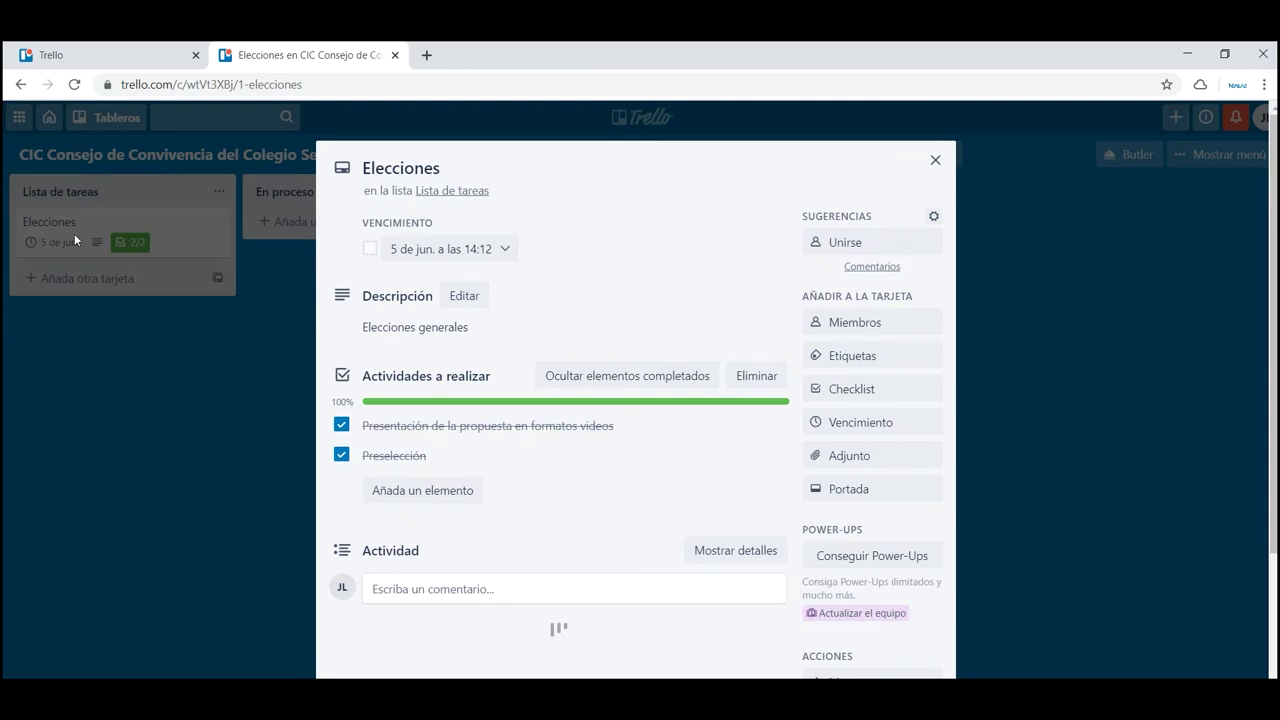
left_click(341, 426)
left_click(341, 456)
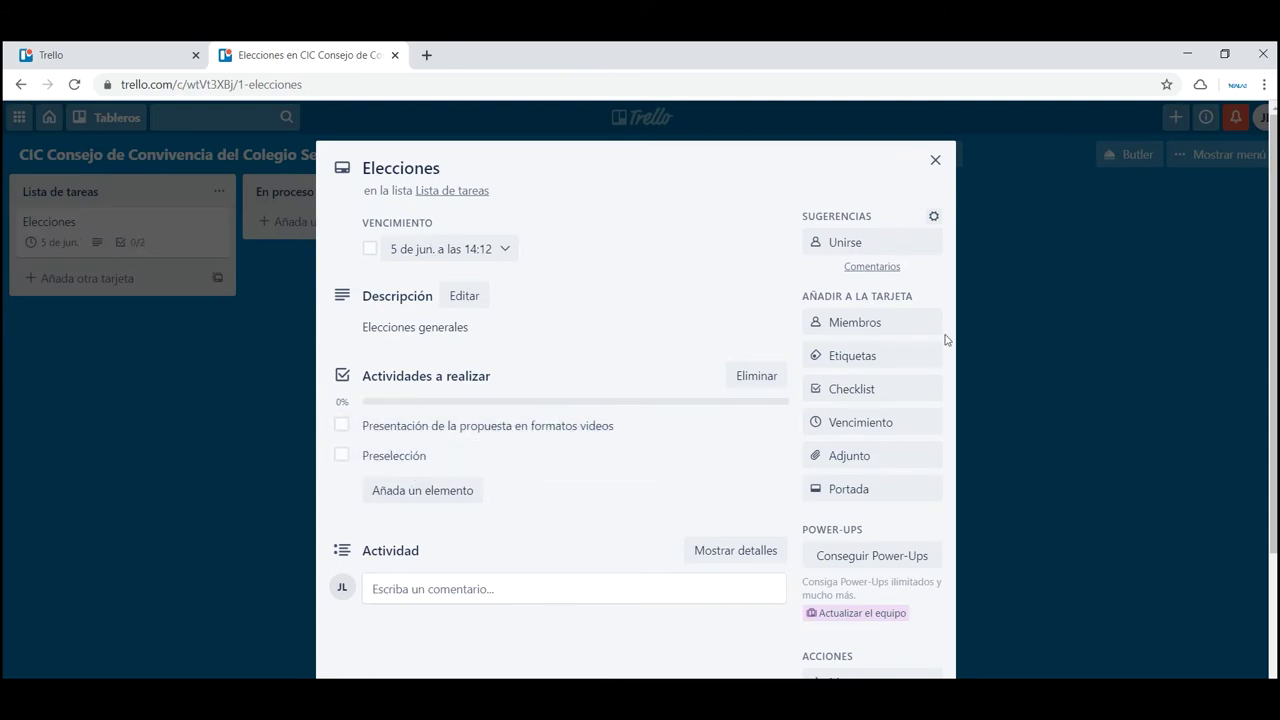
left_click(935, 161)
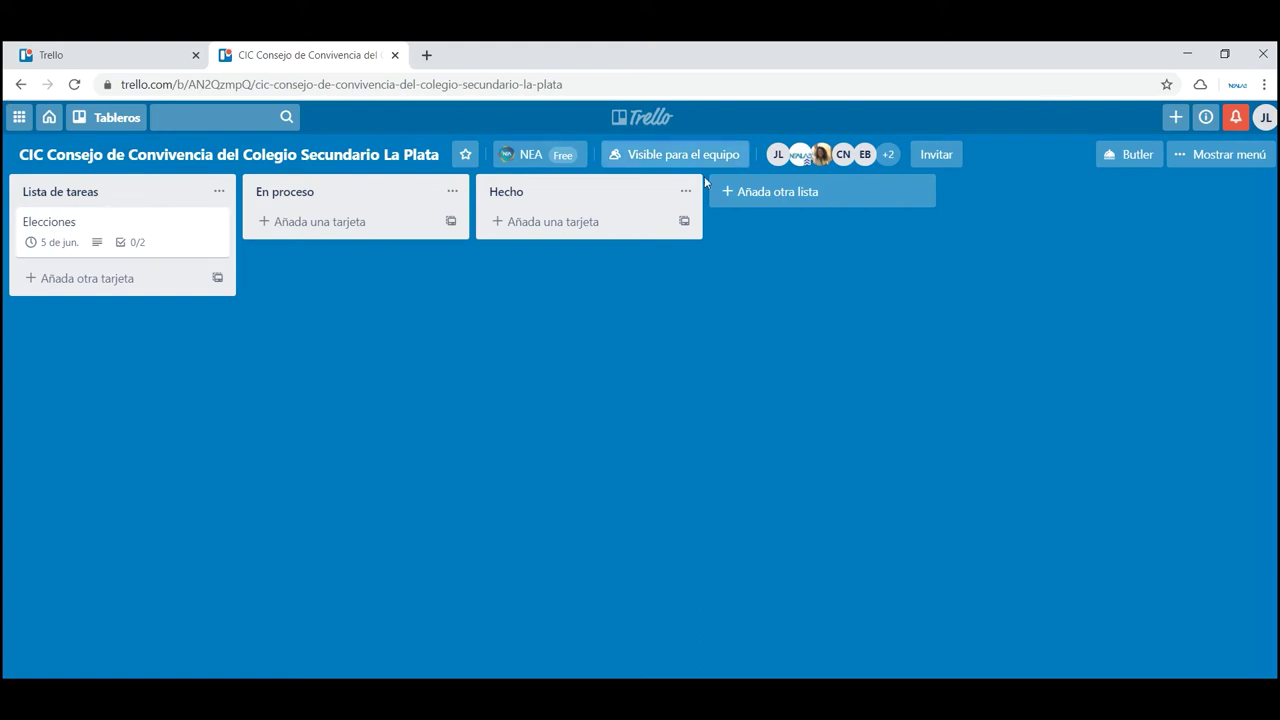
Step: Examine the board menu and its Pegatinas sticker collection, then close the menu
left_click(1227, 157)
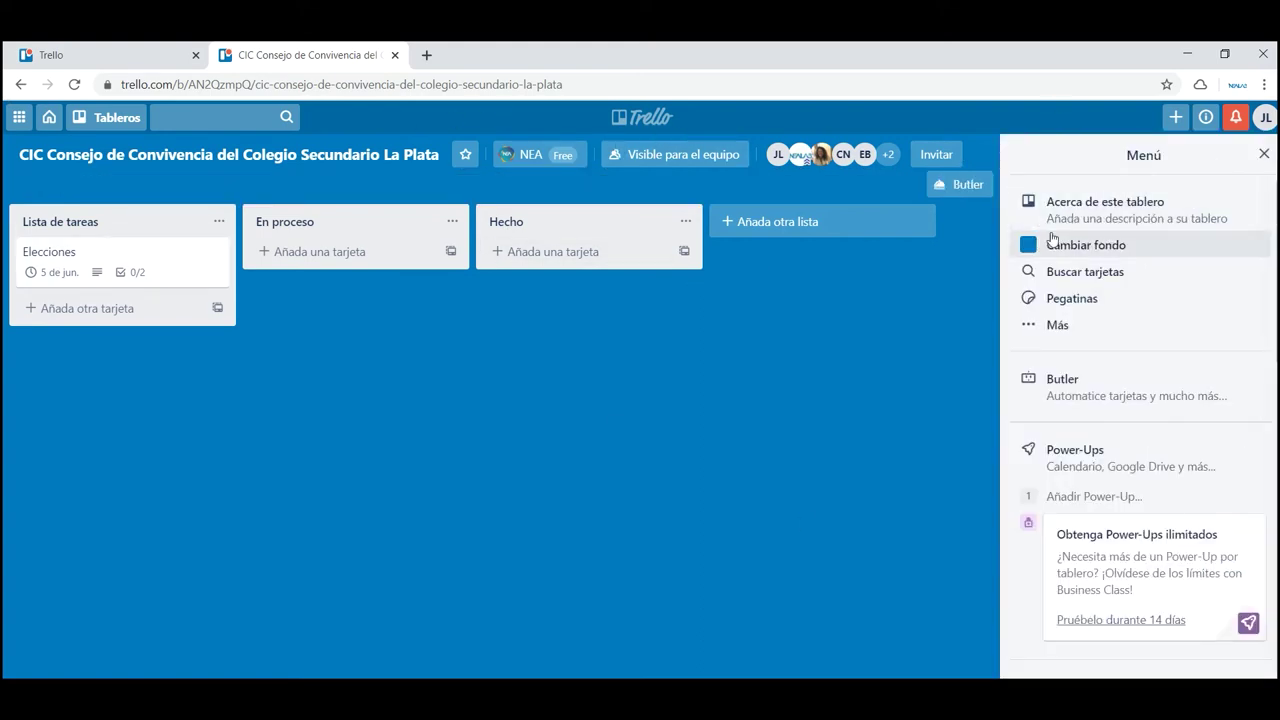
left_click(1074, 305)
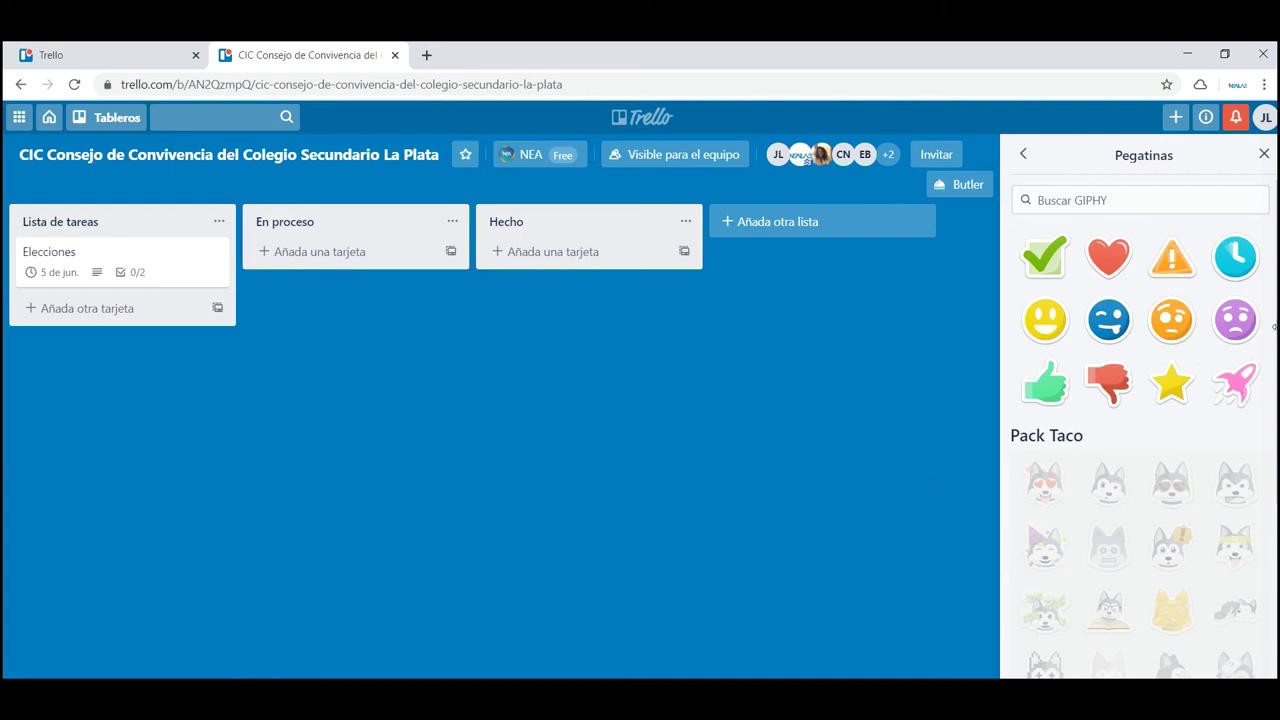
left_click(1263, 154)
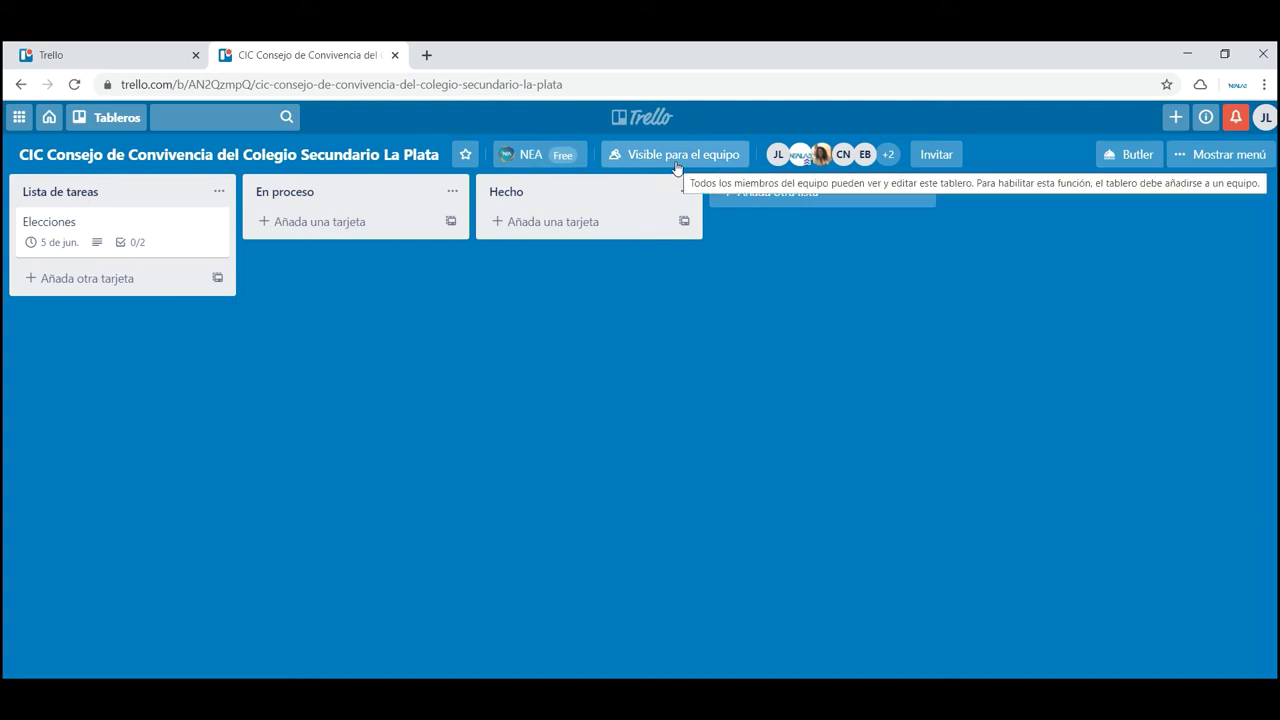
Step: Open the Elecciones card and examine its description, Actividades a realizar checklist and available actions
left_click(50, 227)
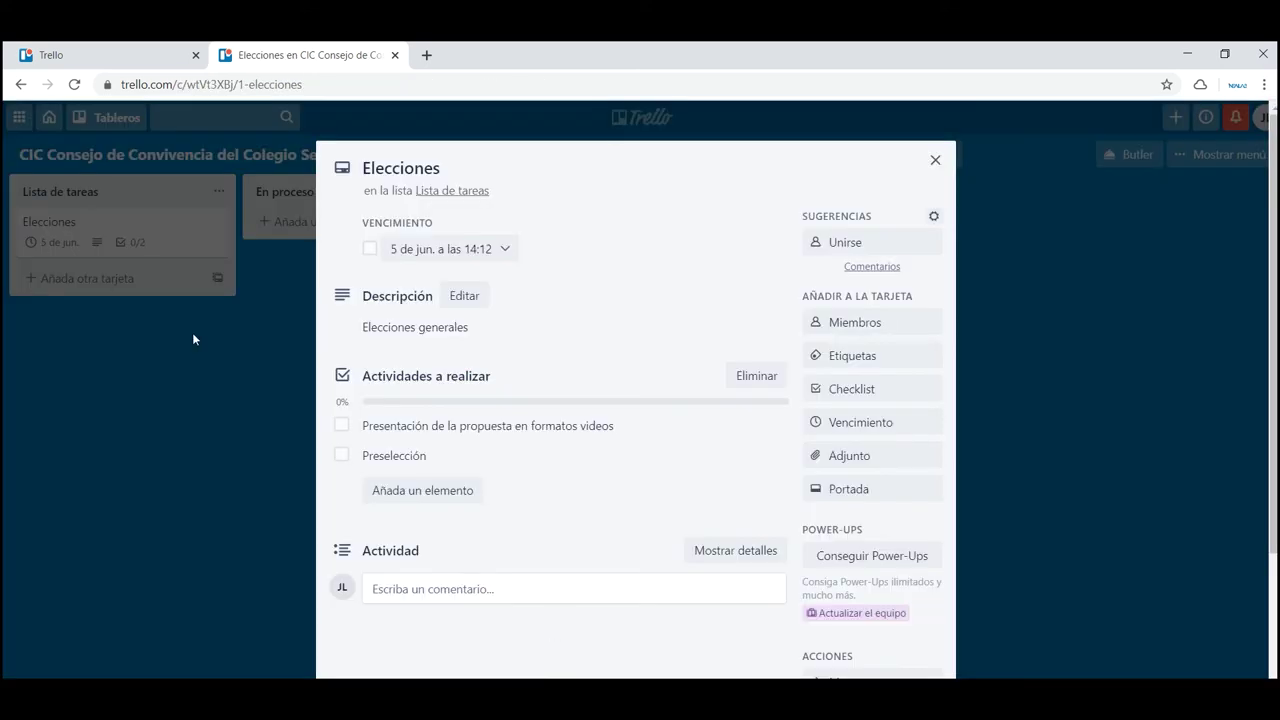
scroll(491, 565, "down", 3)
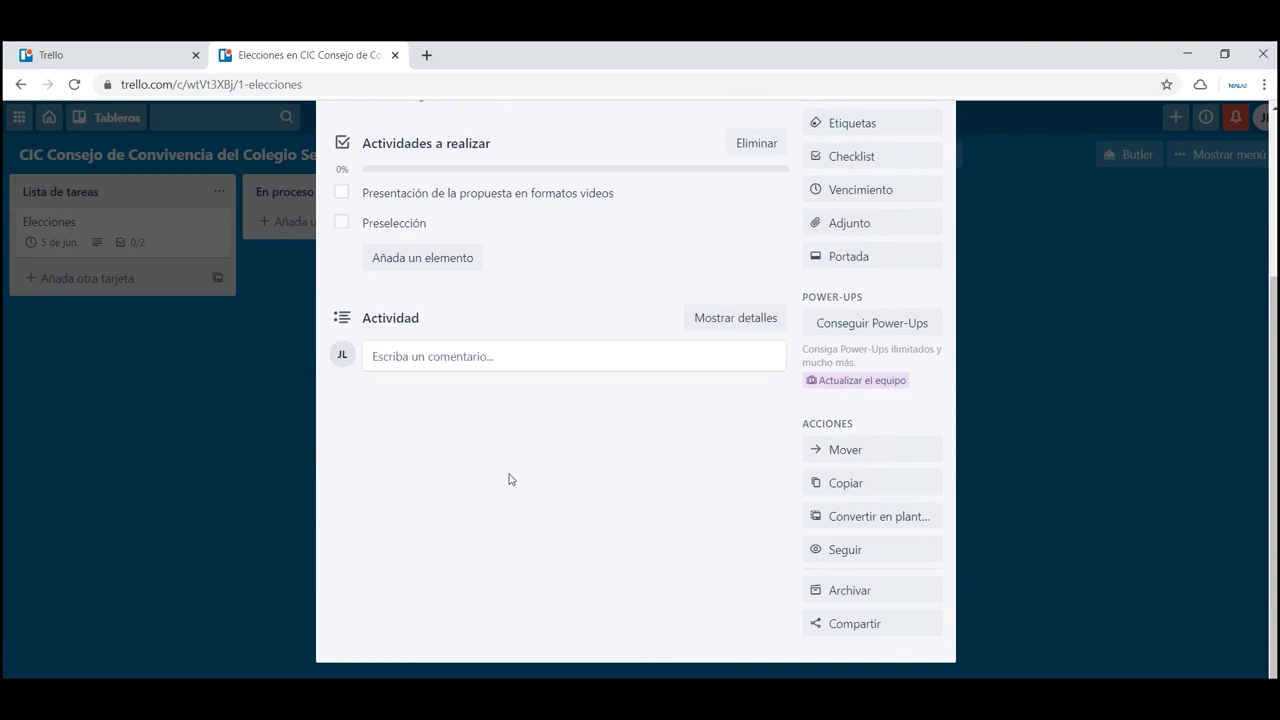
scroll(508, 477, "up", 3)
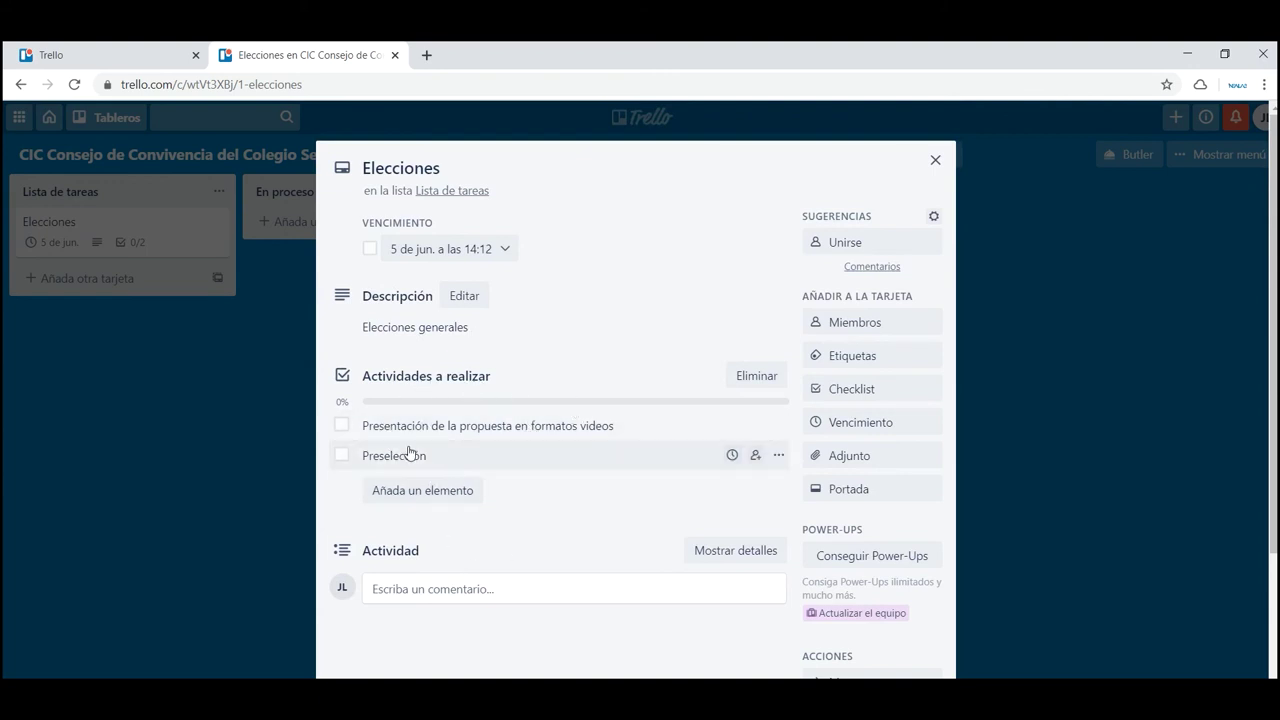
scroll(632, 546, "down", 3)
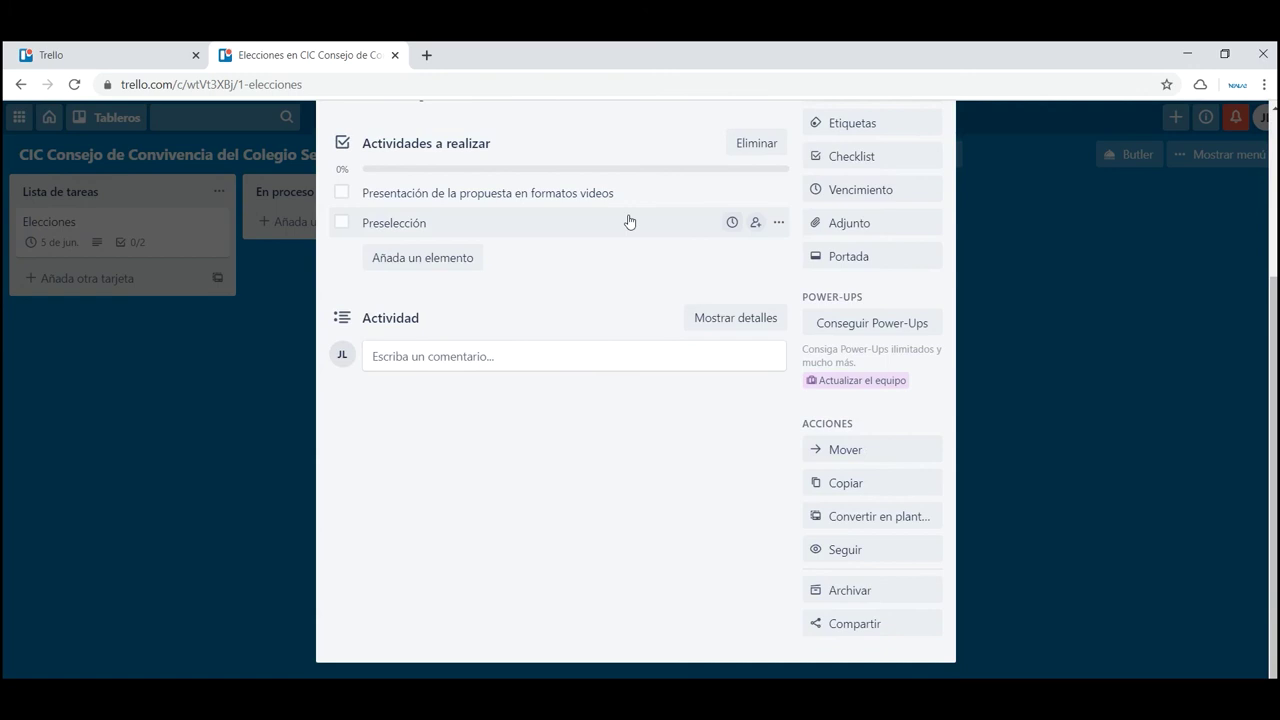
scroll(557, 494, "up", 3)
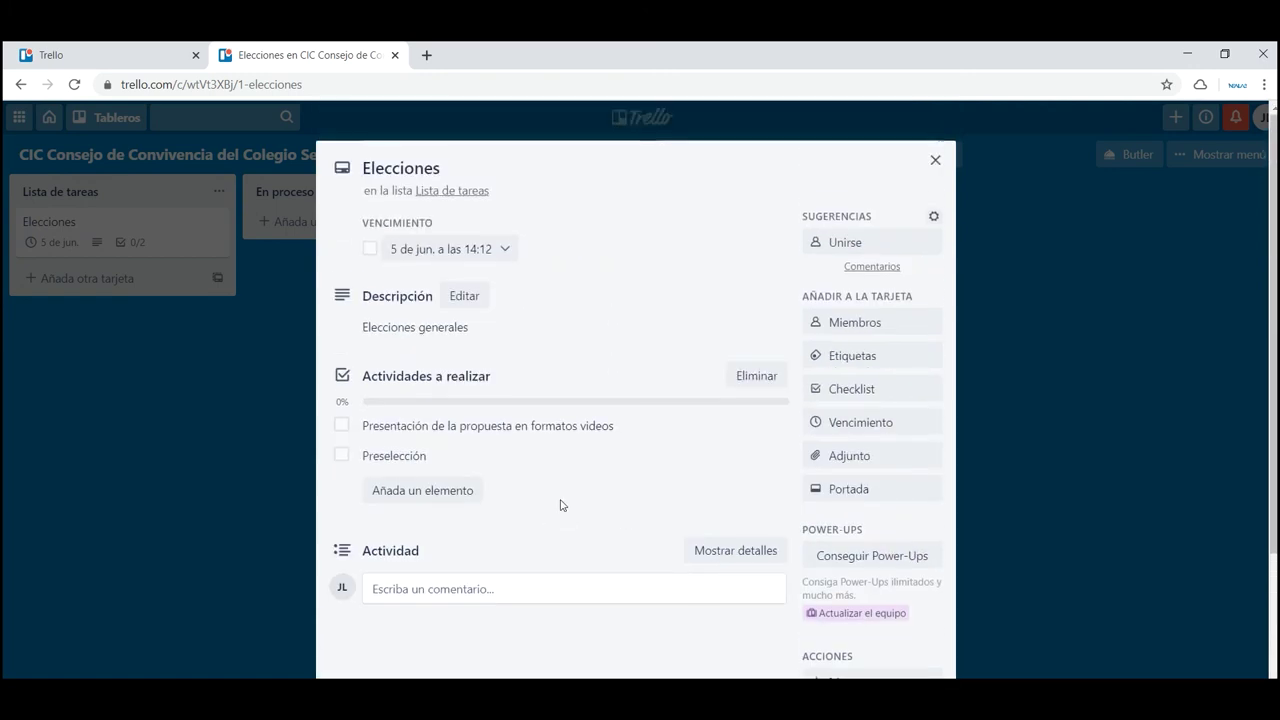
Step: Examine the Etiquetas colours and the other options for adding content to the Elecciones card
left_click(838, 357)
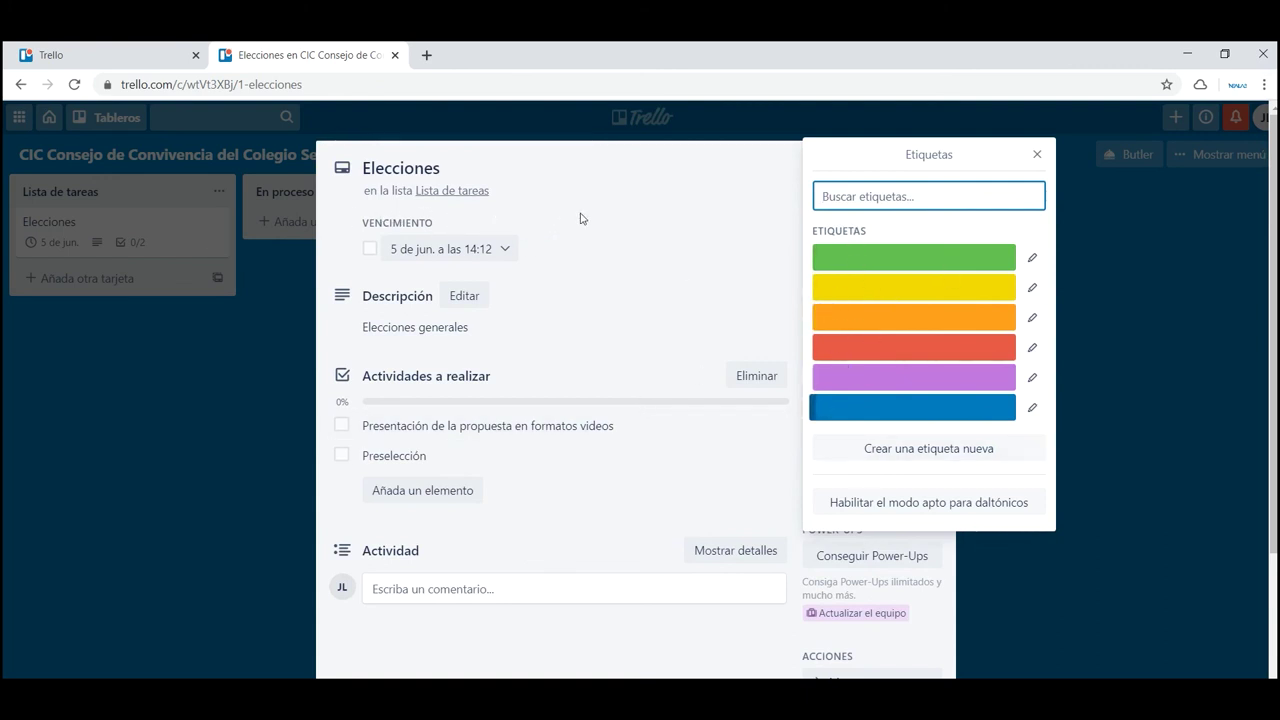
left_click(646, 346)
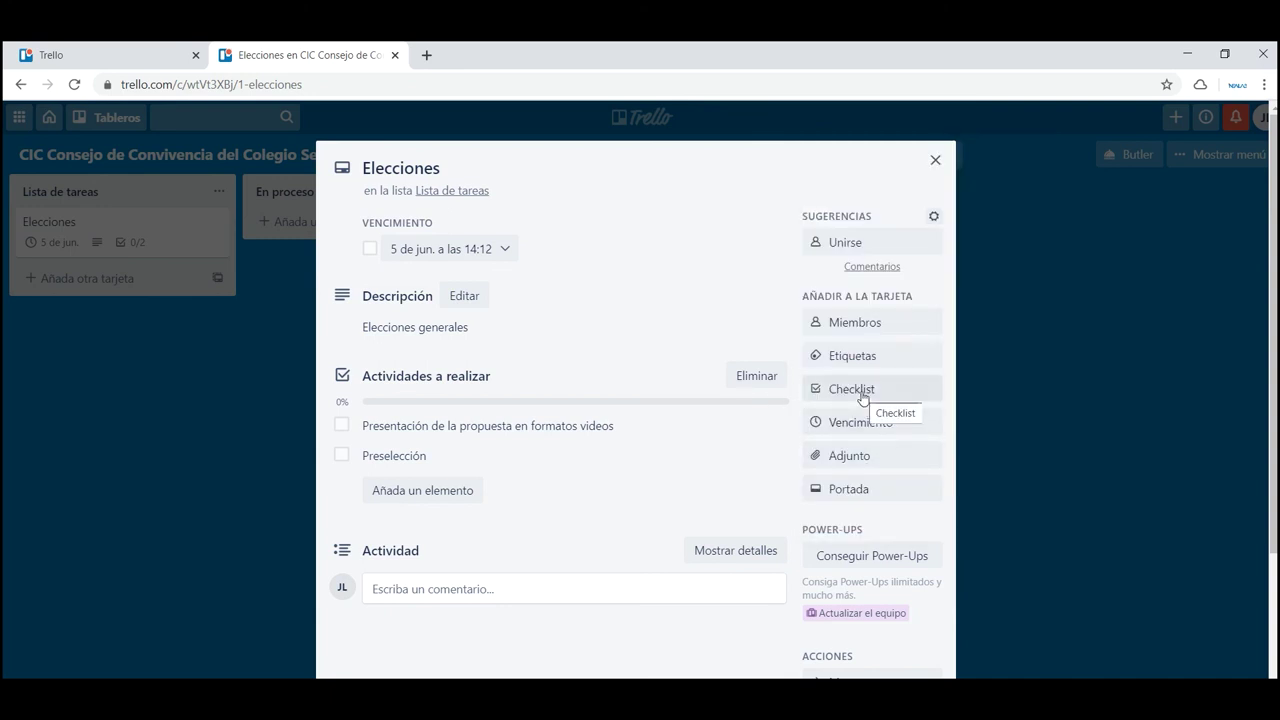
scroll(865, 489, "down", 1)
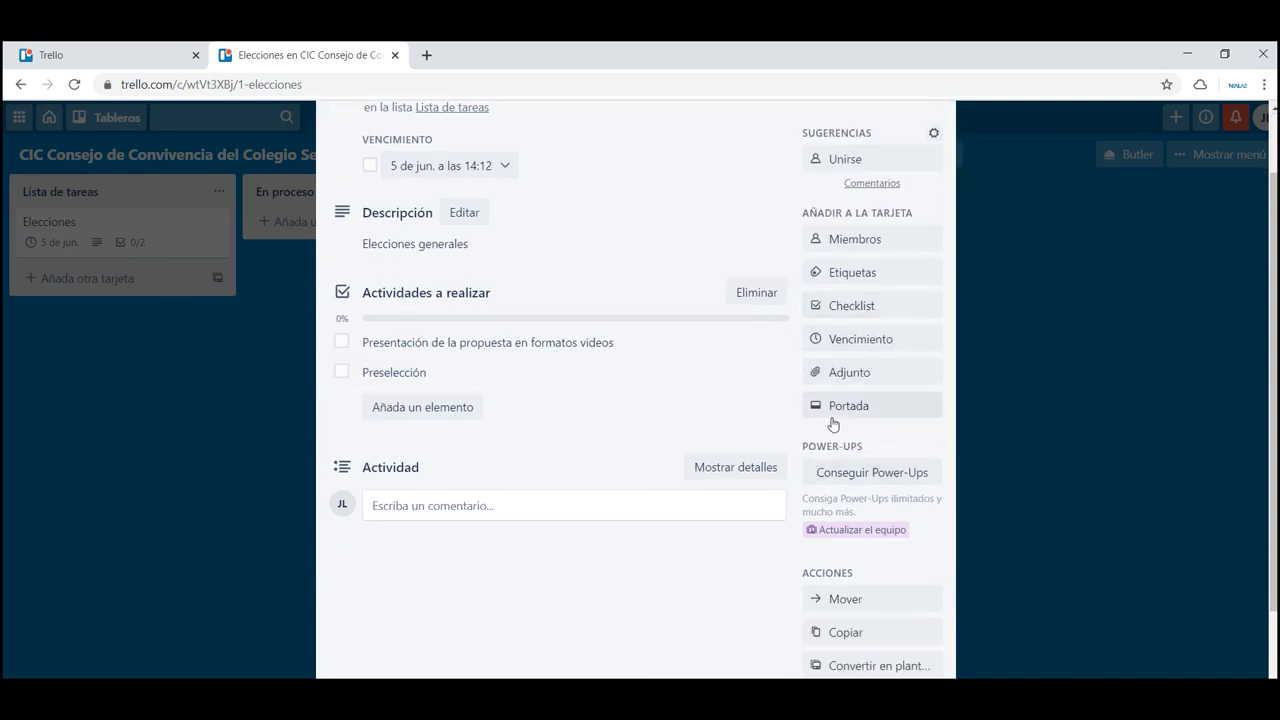
scroll(603, 450, "up", 1)
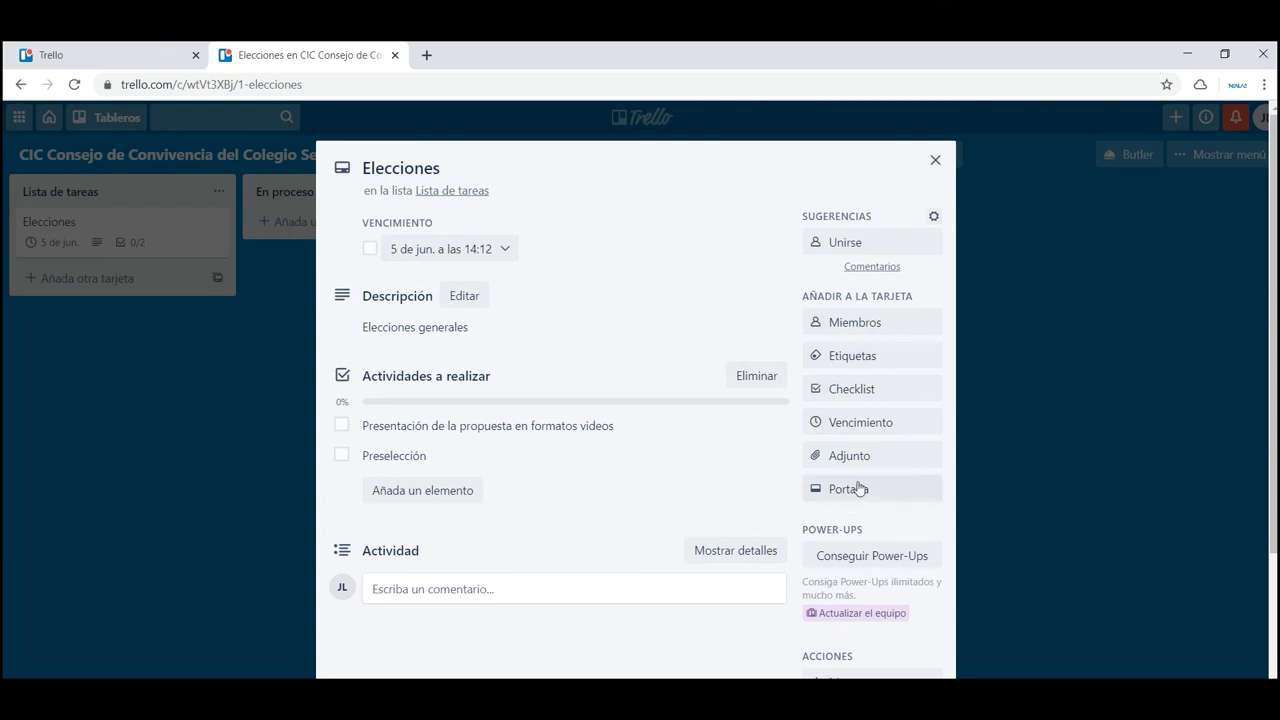
Step: Examine the due date and reminder settings of the Elecciones card, leave them unsaved, and close the card
left_click(509, 250)
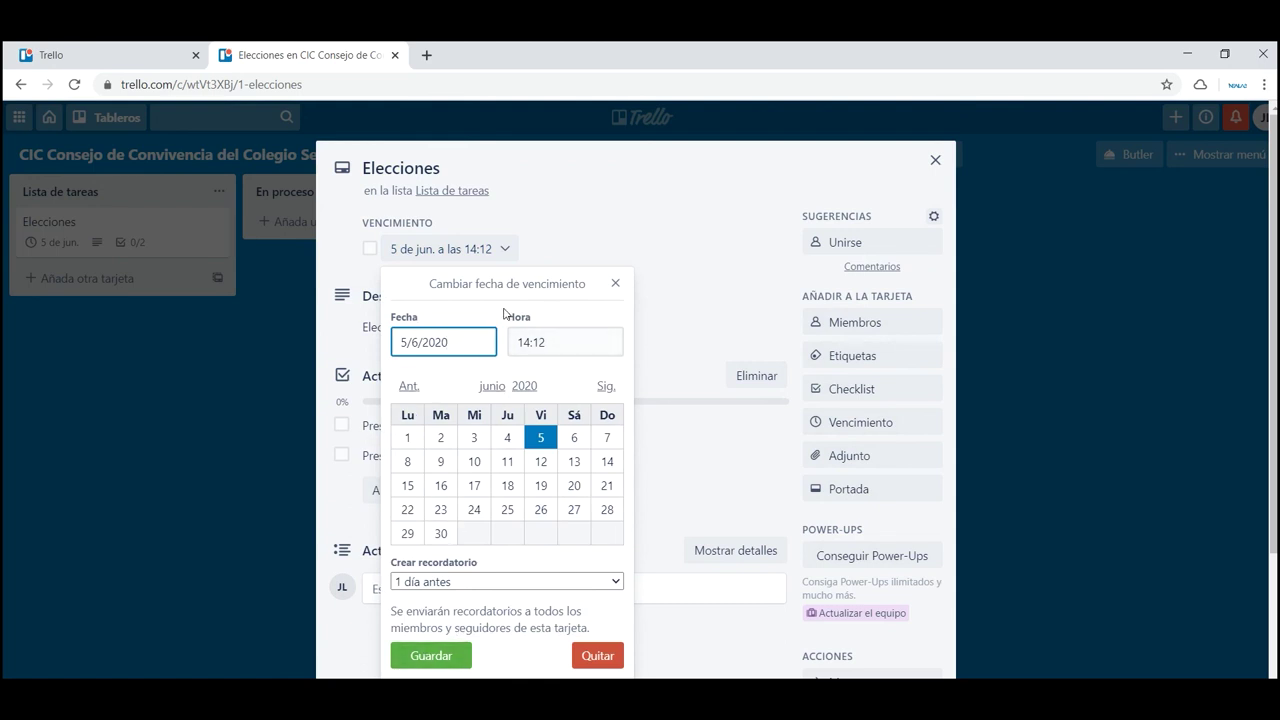
left_click(537, 245)
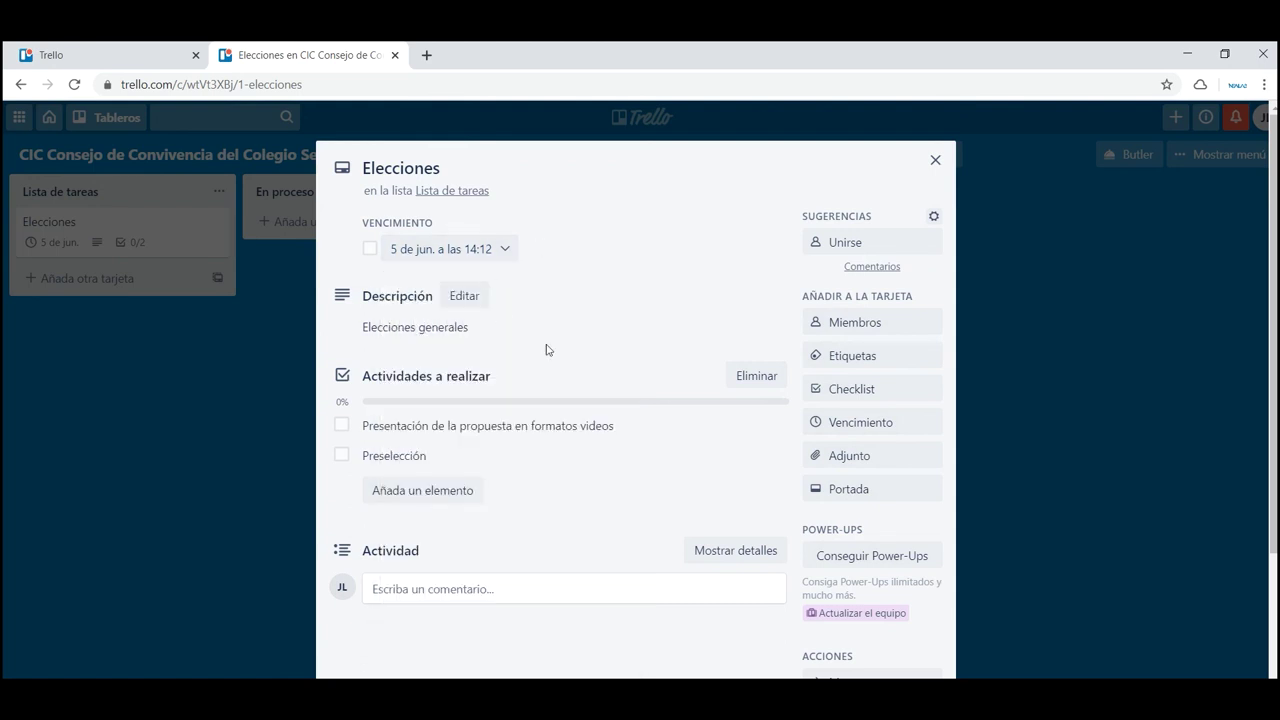
scroll(517, 497, "down", 3)
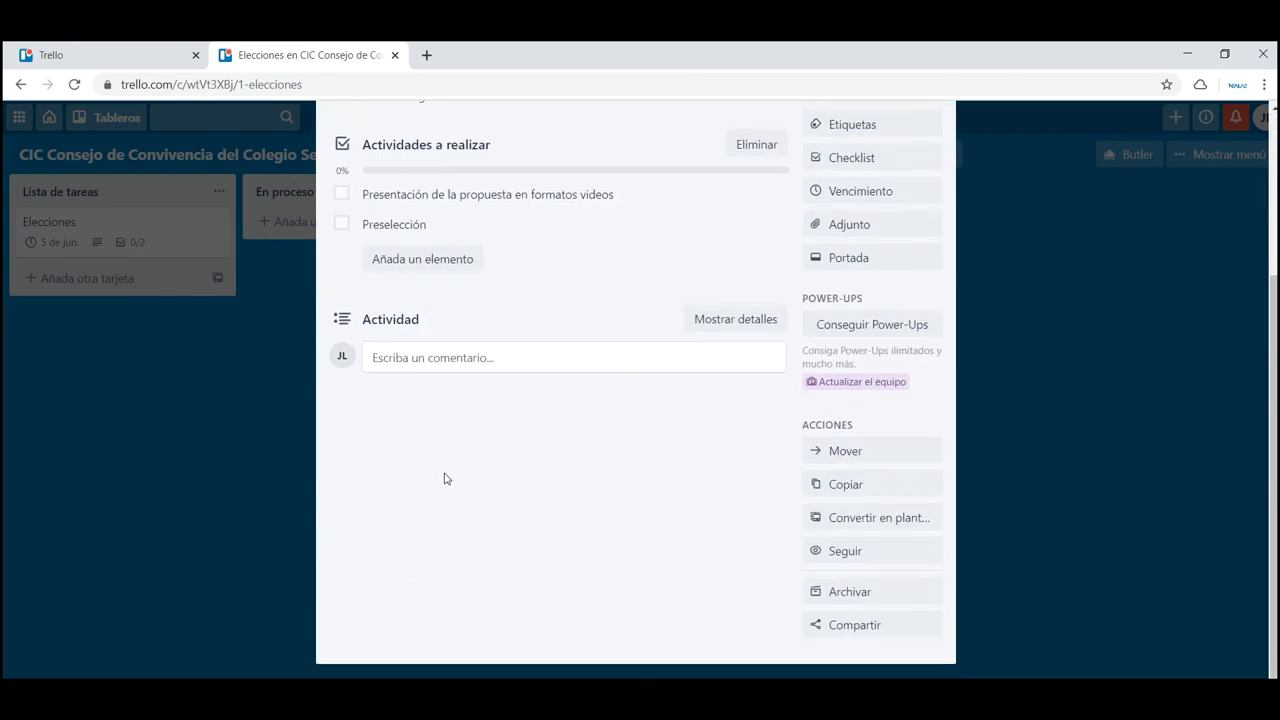
scroll(443, 477, "up", 3)
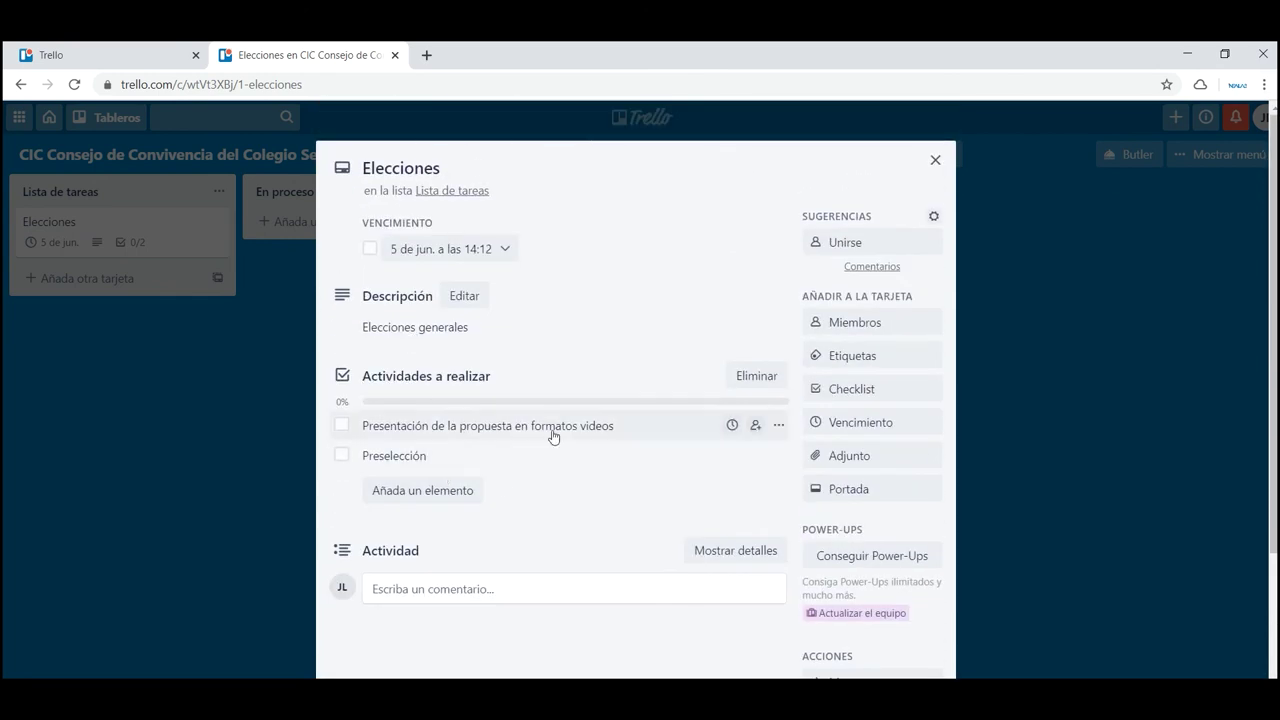
left_click(935, 160)
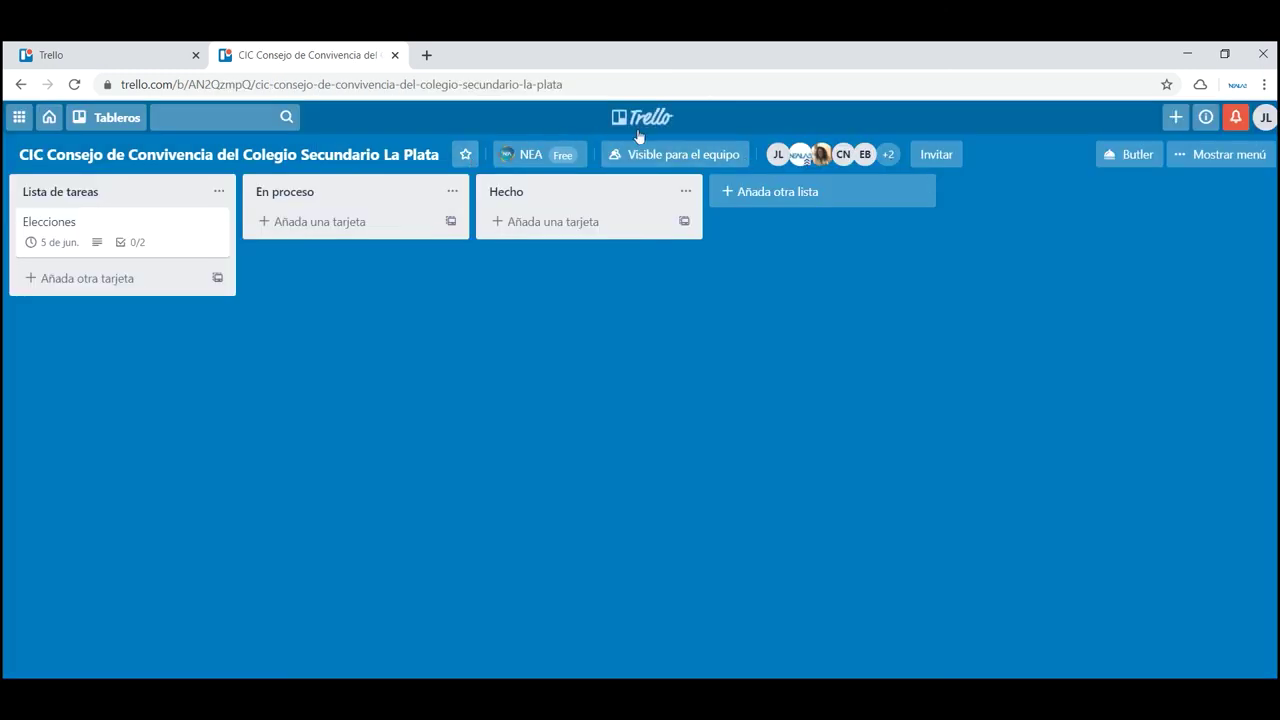